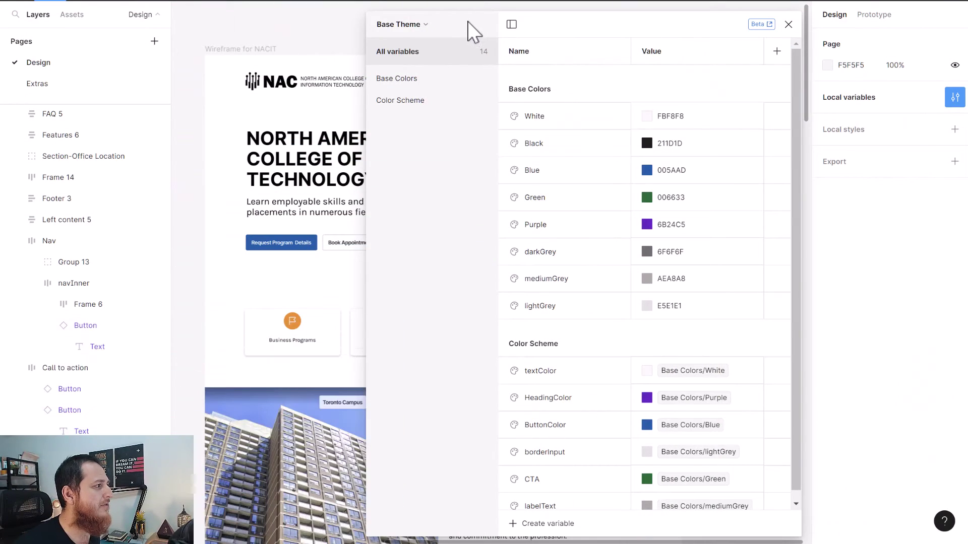
Step: In Color Scheme, add number variables size0 = 0 and size1 = 8
click(386, 100)
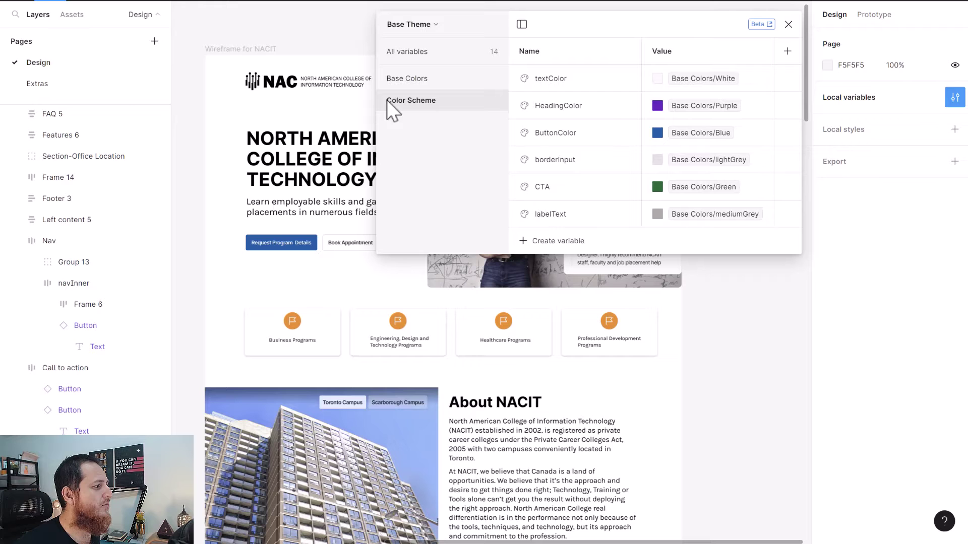
click(552, 241)
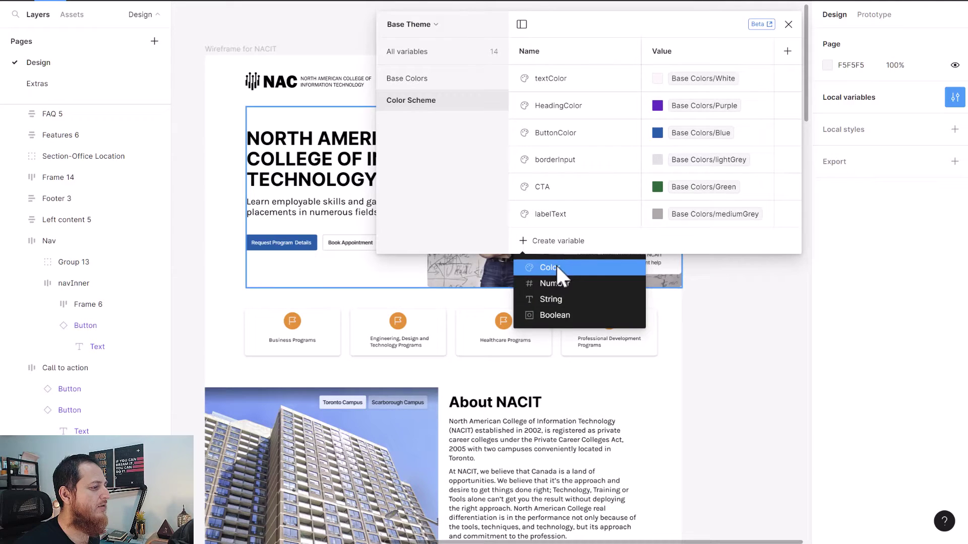
click(553, 282)
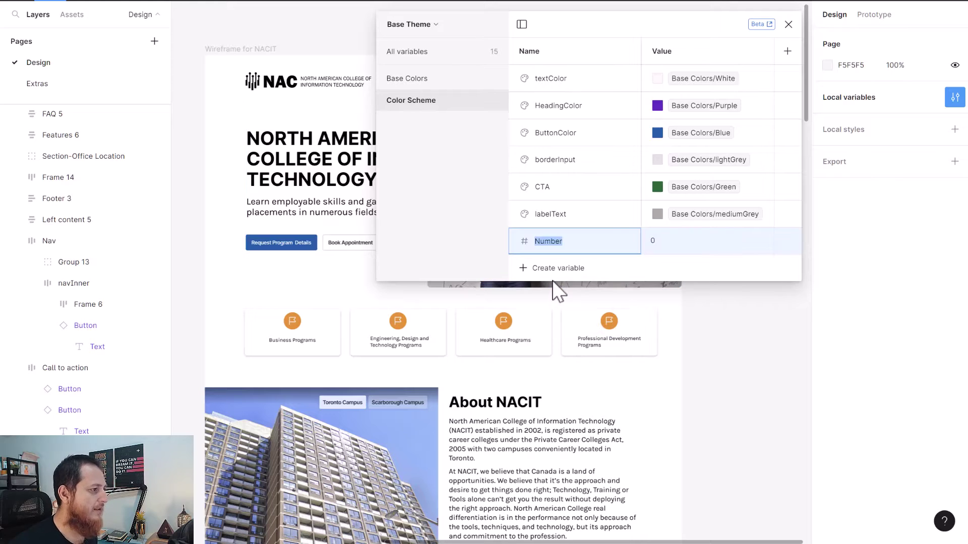
text(size)
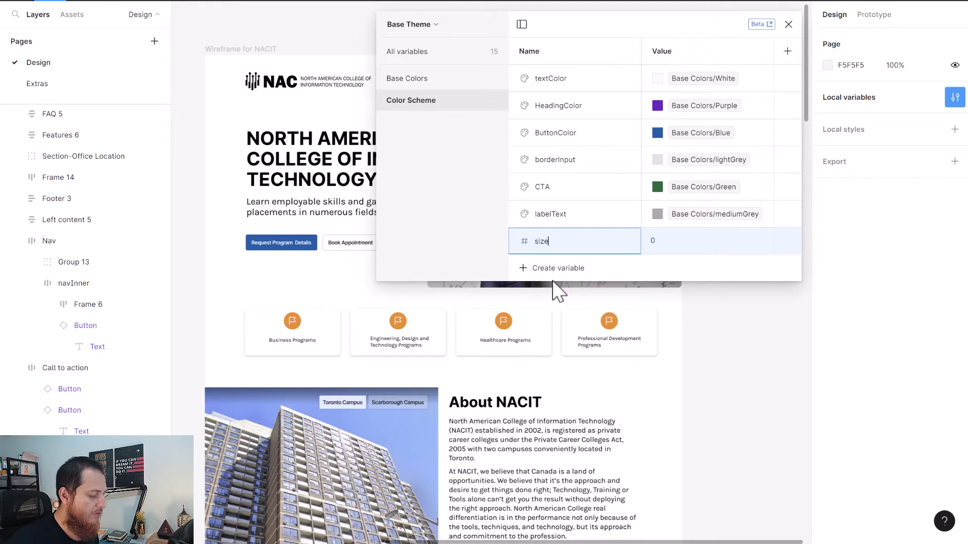
text(0)
key(Return)
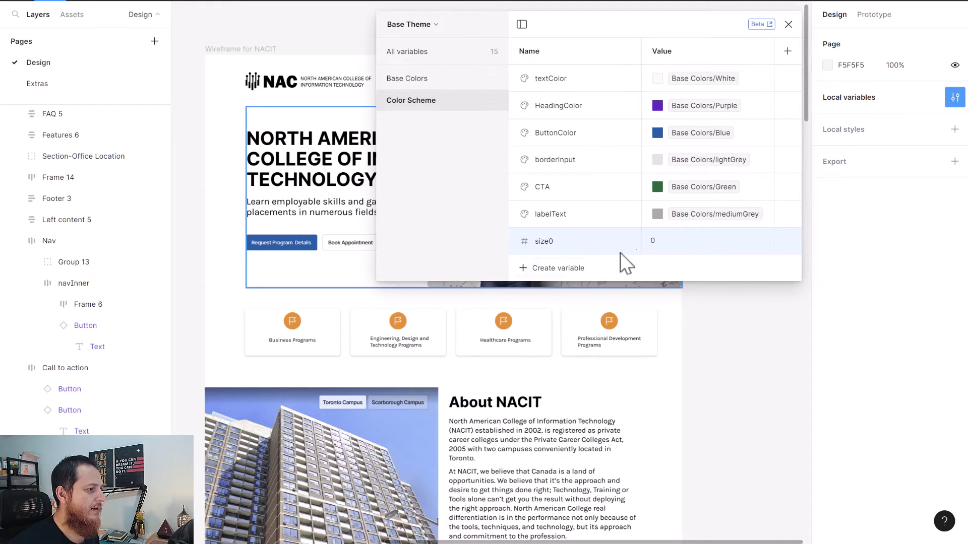
click(675, 247)
click(571, 265)
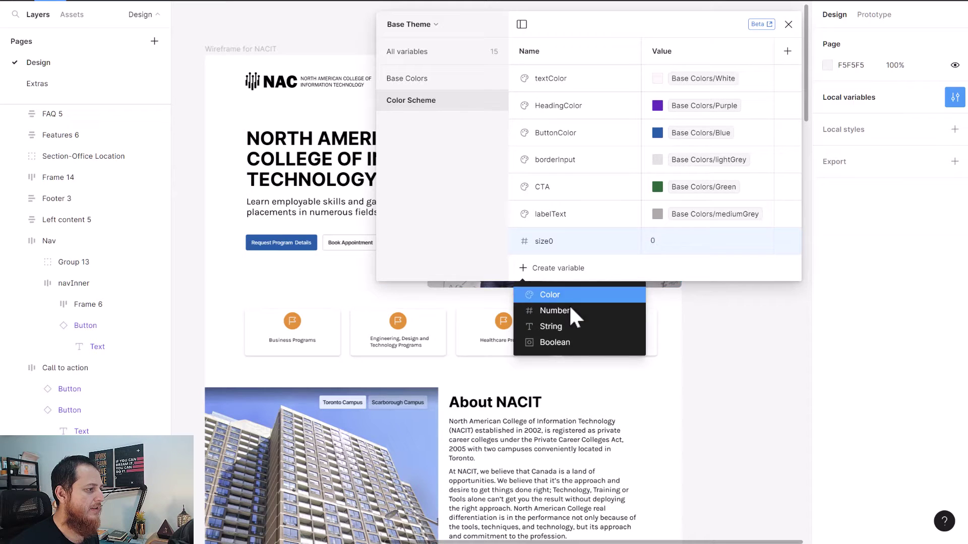
click(569, 307)
text(size1)
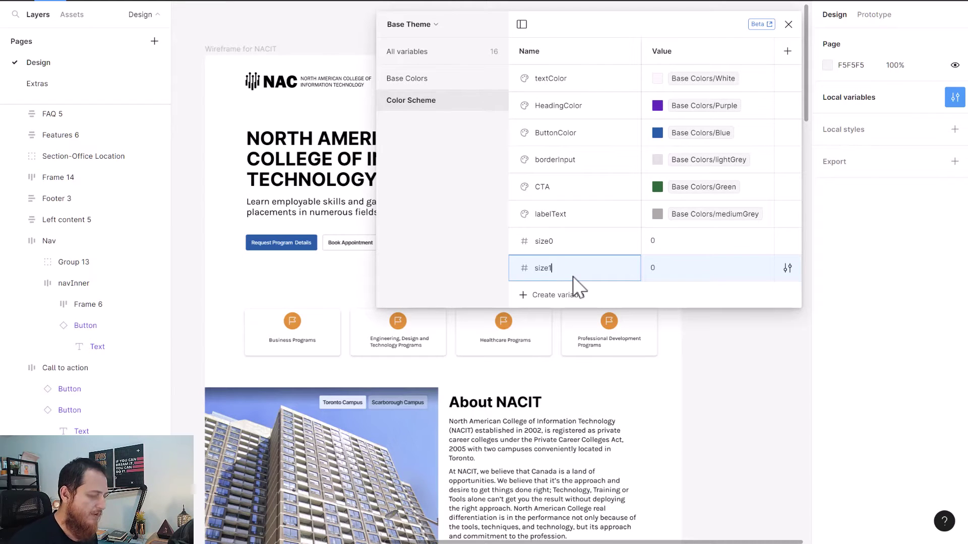
key(Return)
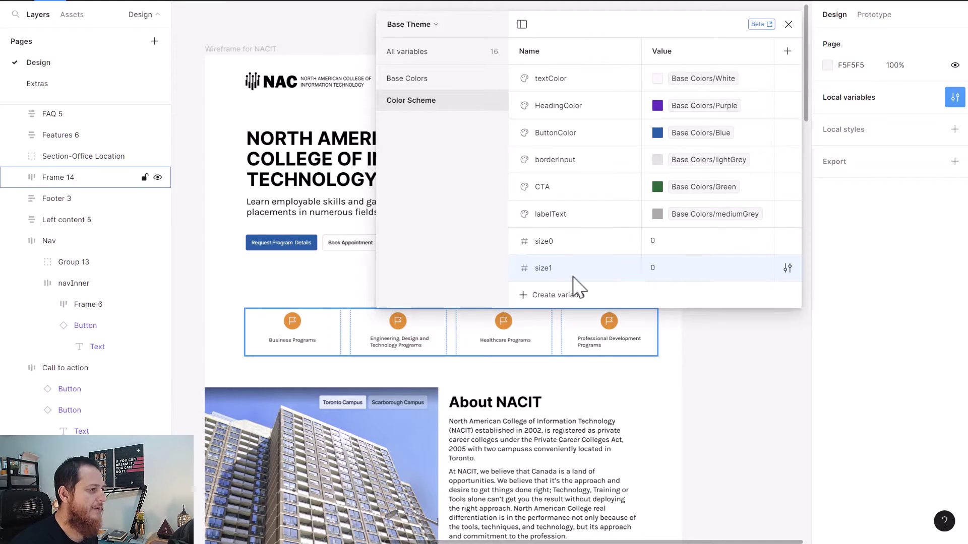
click(651, 272)
text(8)
key(Return)
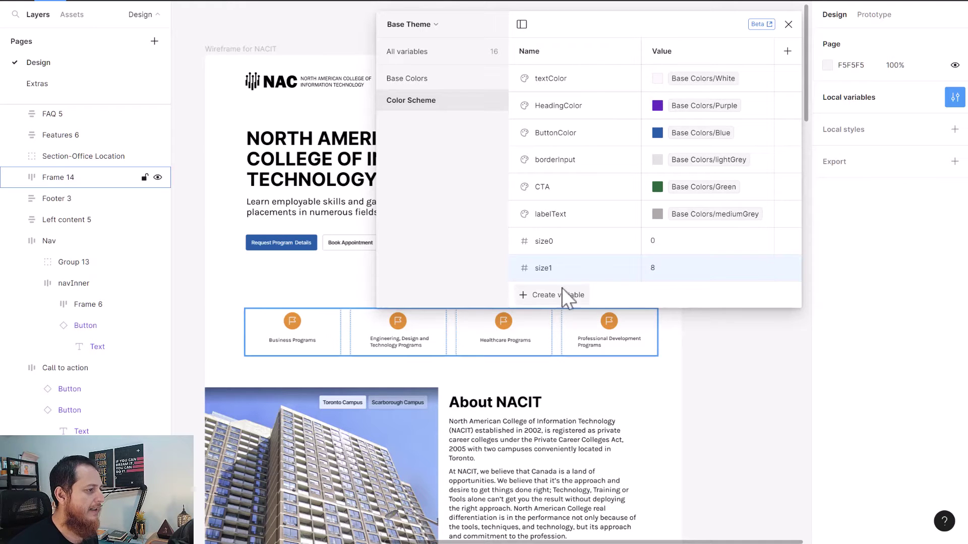
Step: Add number variables size2 = 16 and size3 = 32
click(557, 295)
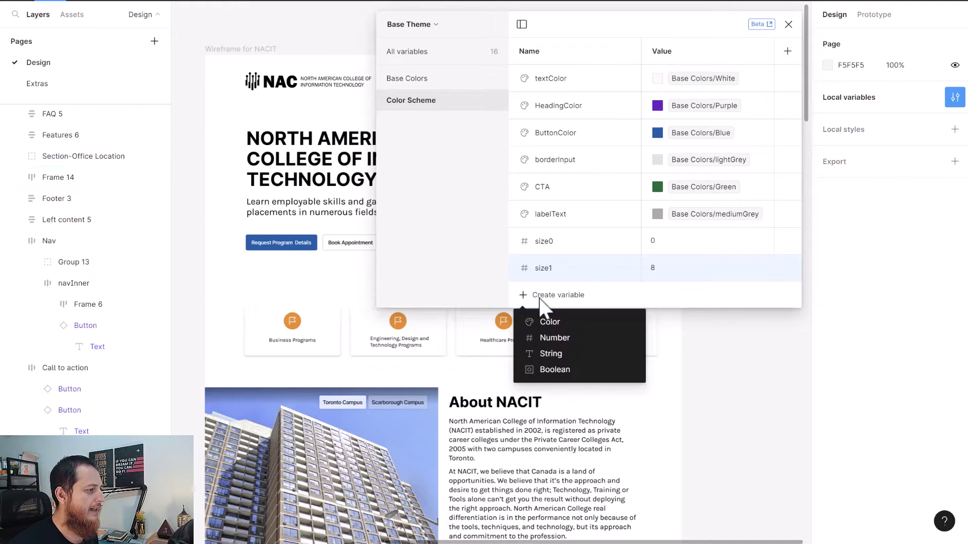
click(544, 339)
text(size)
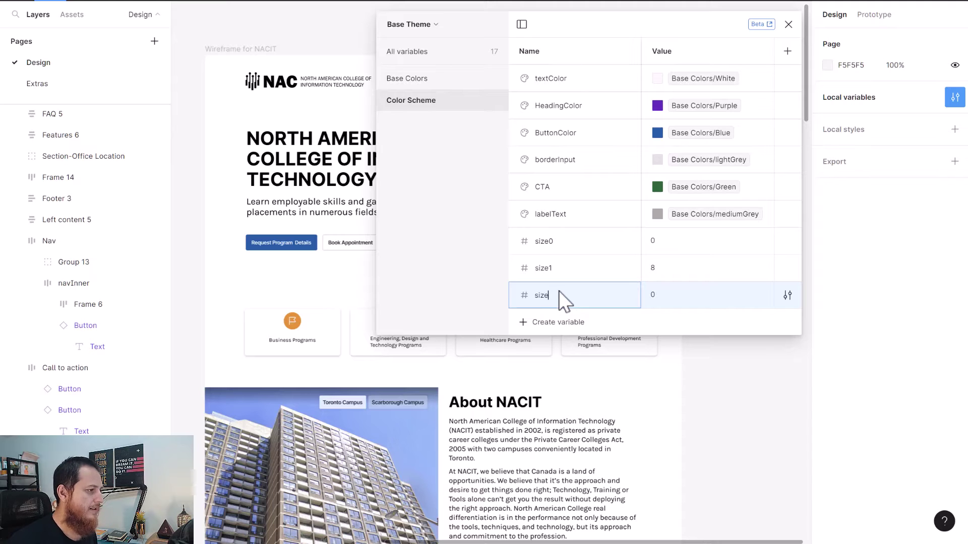
text(2)
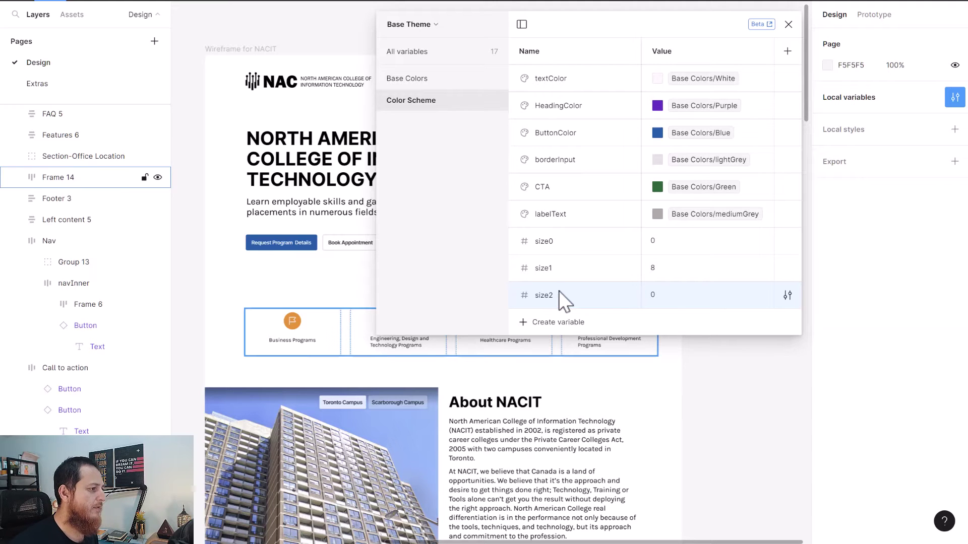
click(654, 296)
text(16)
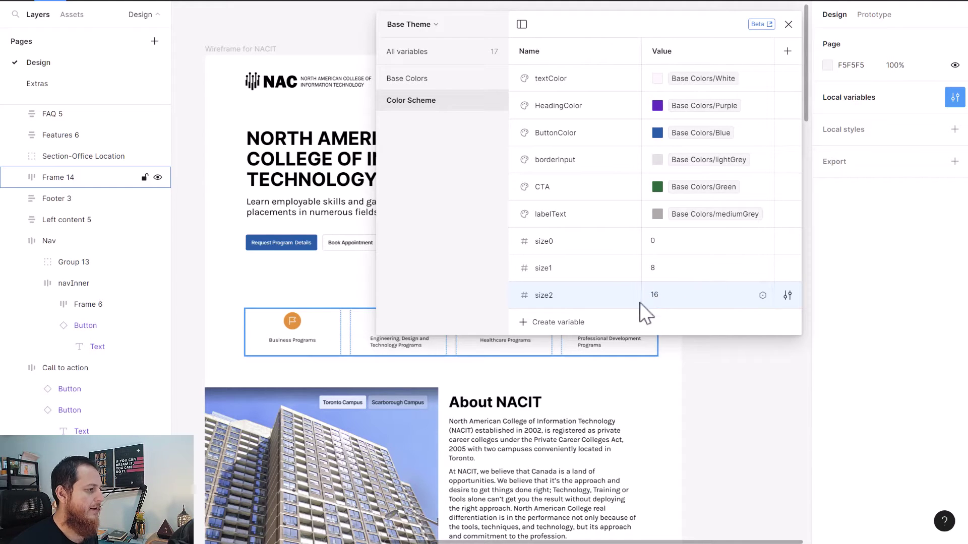
click(558, 322)
click(570, 363)
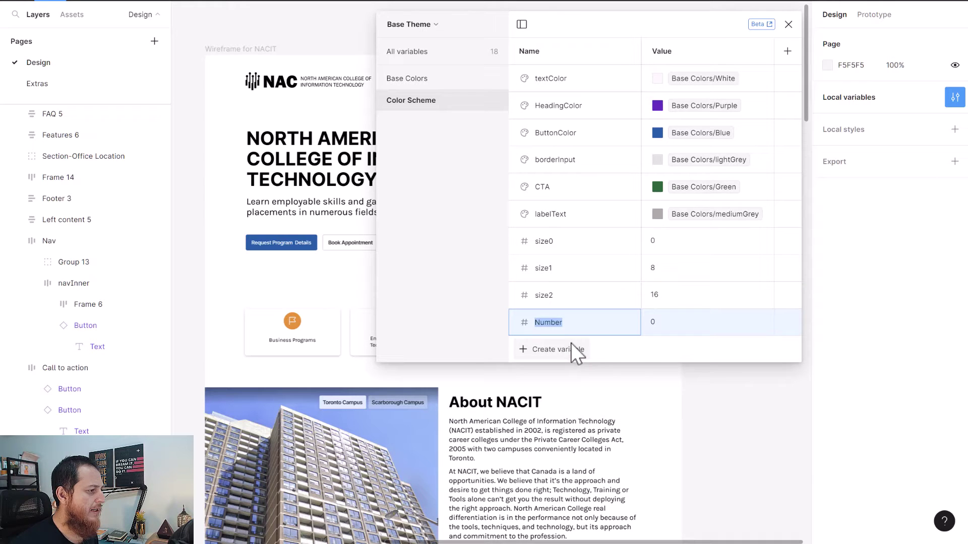
text(size3)
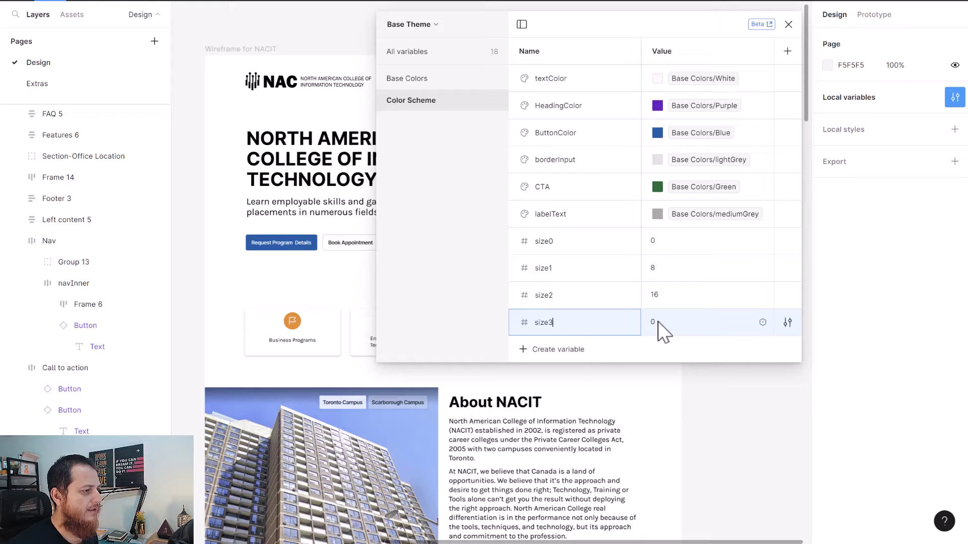
click(657, 324)
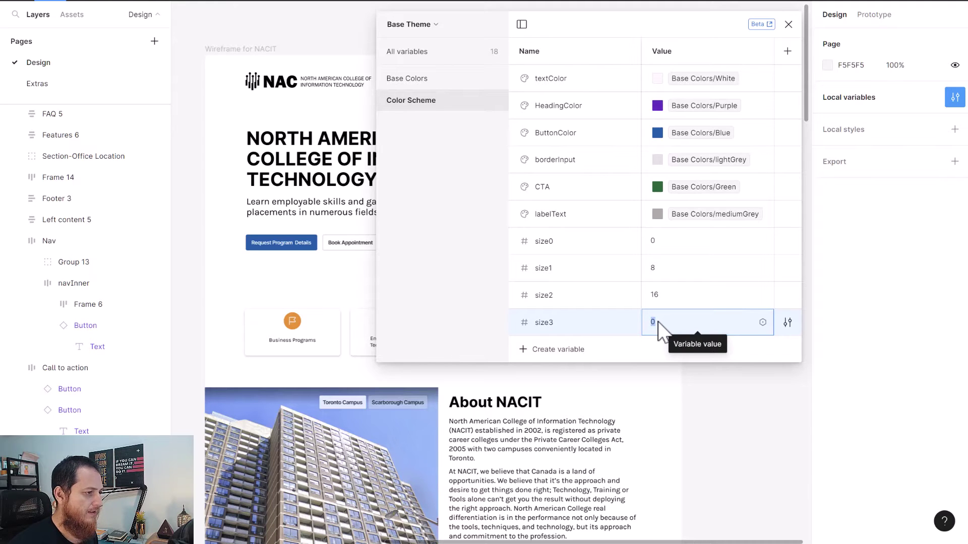
text(32)
key(Return)
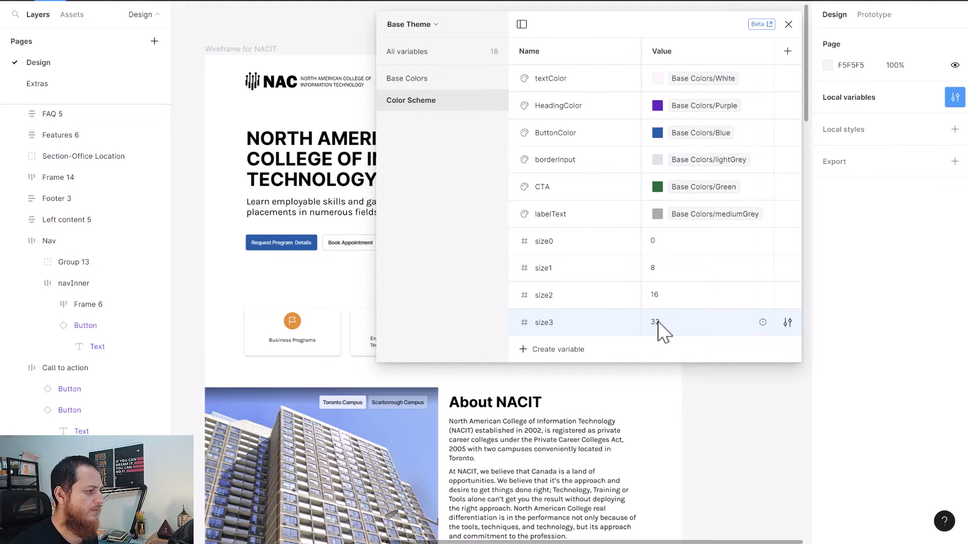
Step: Add number variables size4 = 56 and size5 = 64
click(555, 350)
click(554, 388)
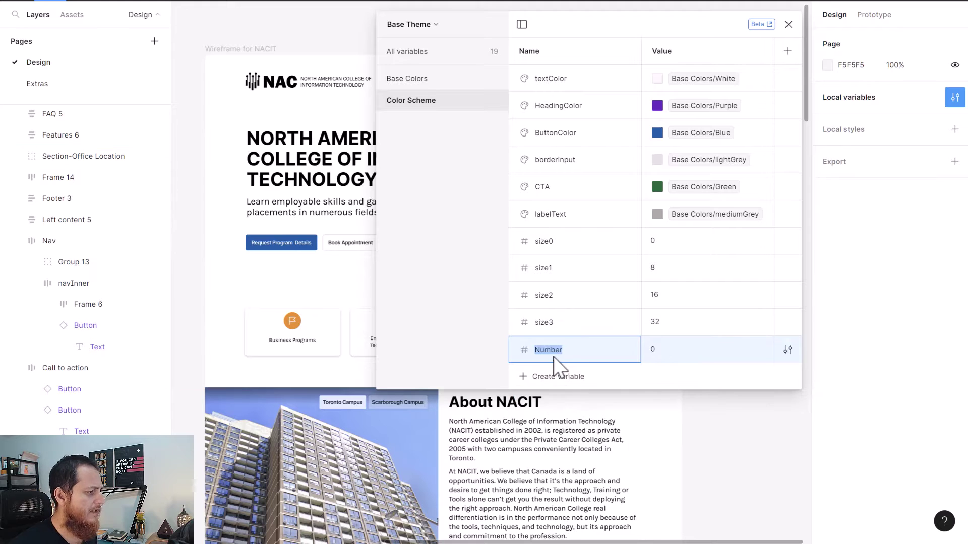
text(size)
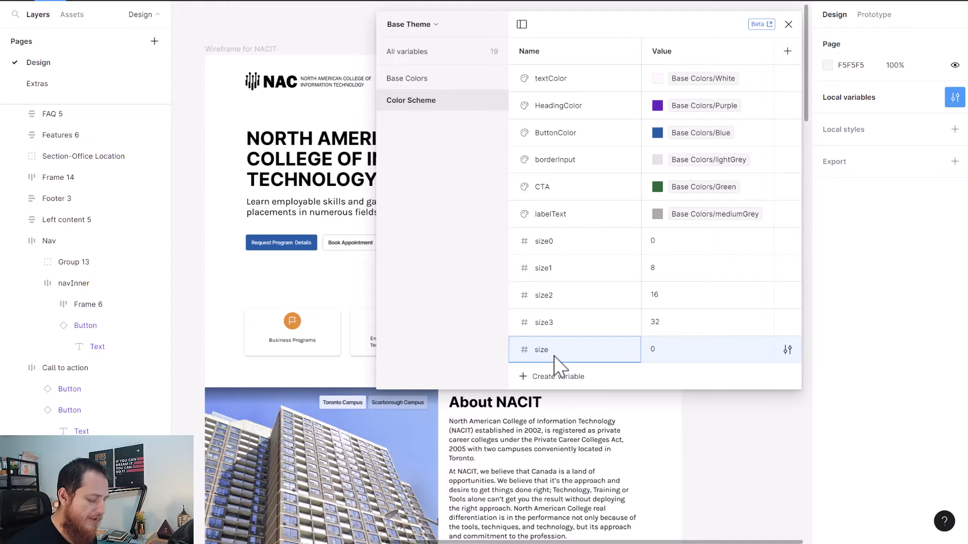
text(4)
key(Tab)
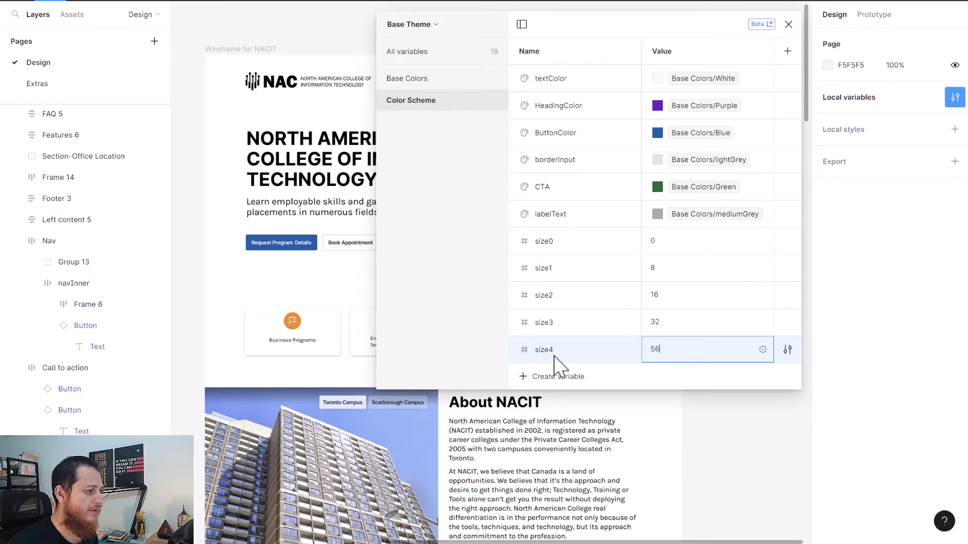
click(552, 374)
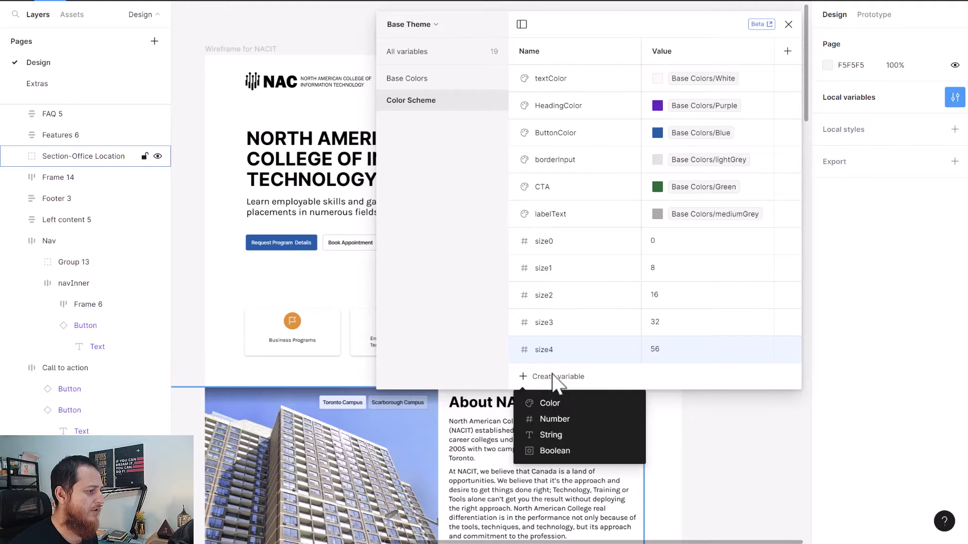
click(555, 420)
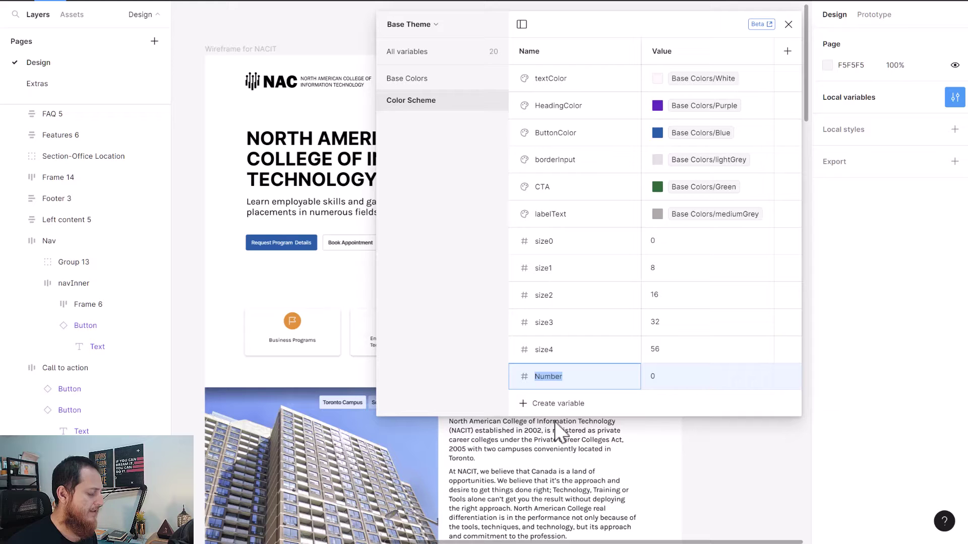
text(size5)
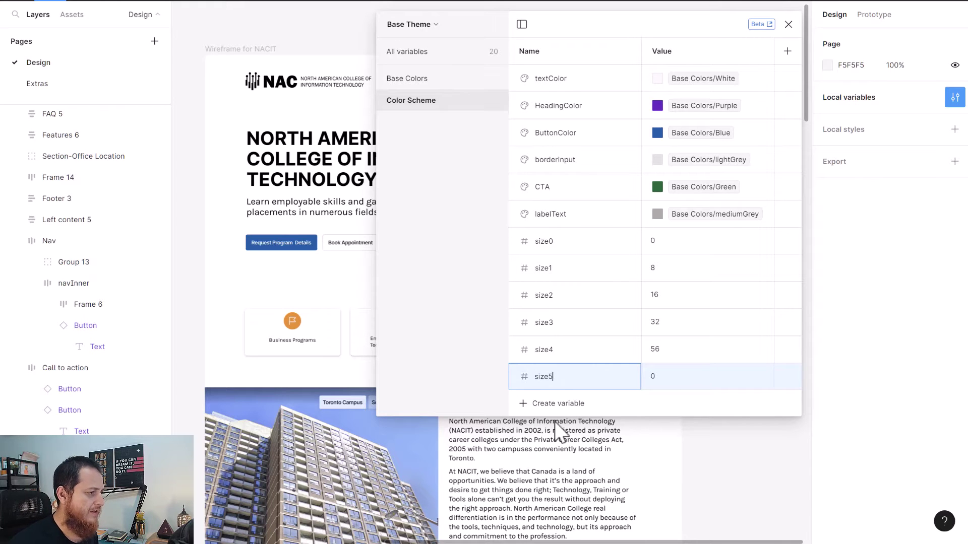
key(Tab)
text(64)
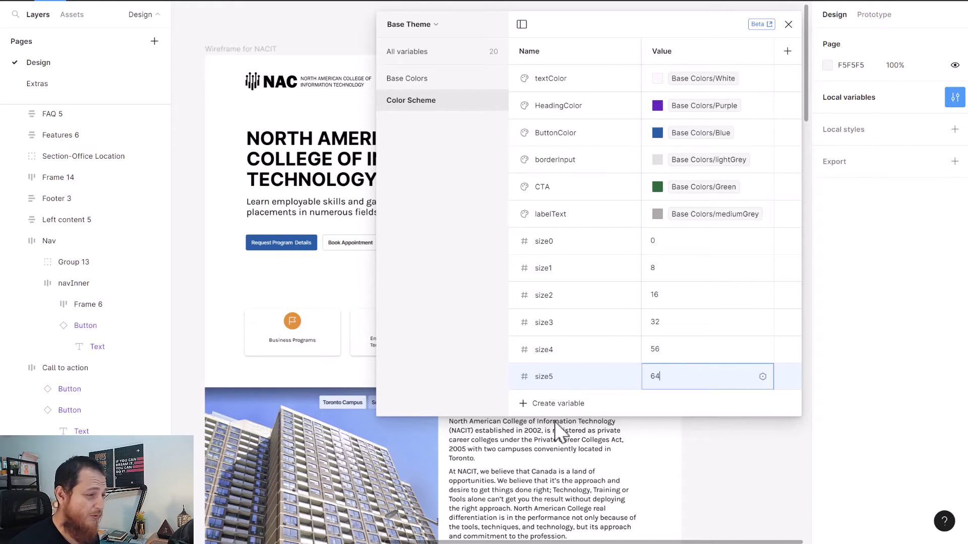
key(Return)
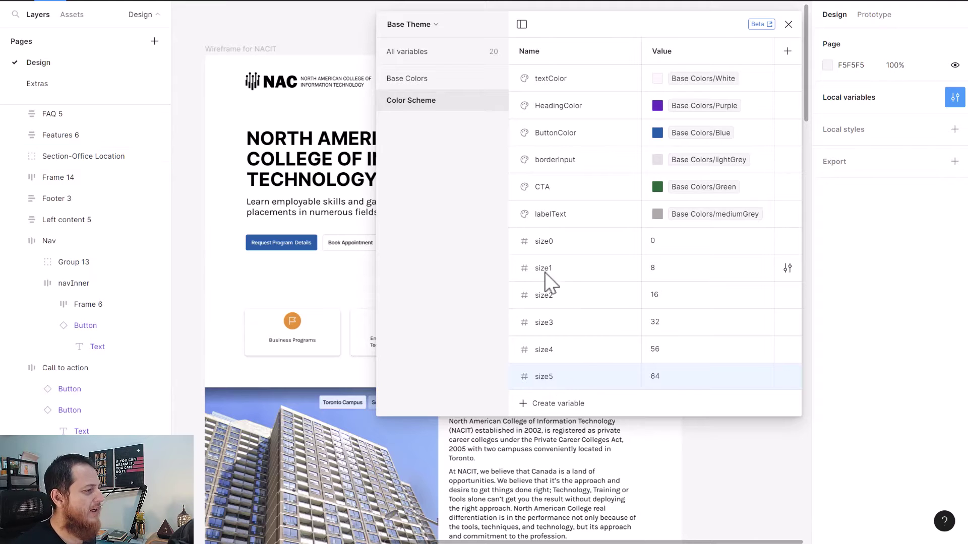
click(548, 250)
Step: Group size0–size5 into a new group, move it to the top and name it Spacing
shift+click(550, 384)
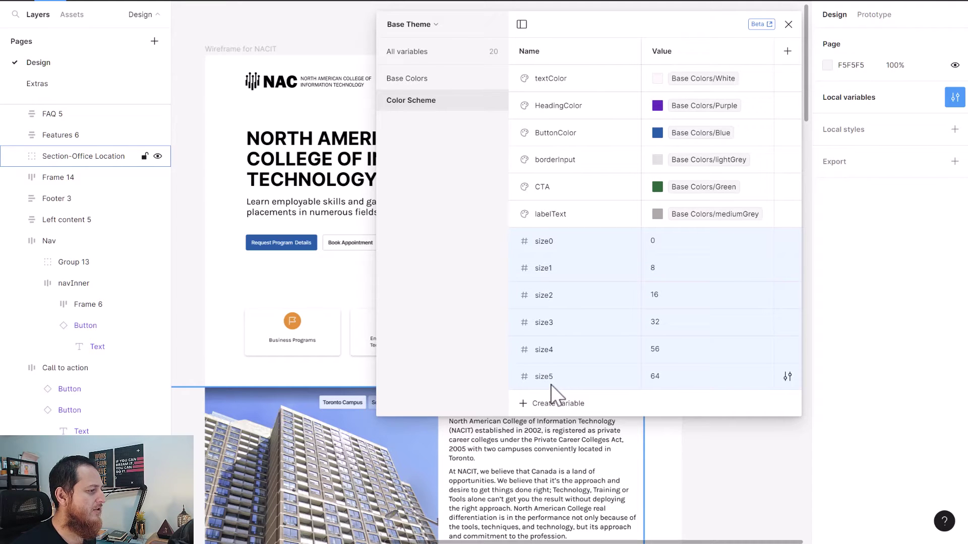
right_click(556, 333)
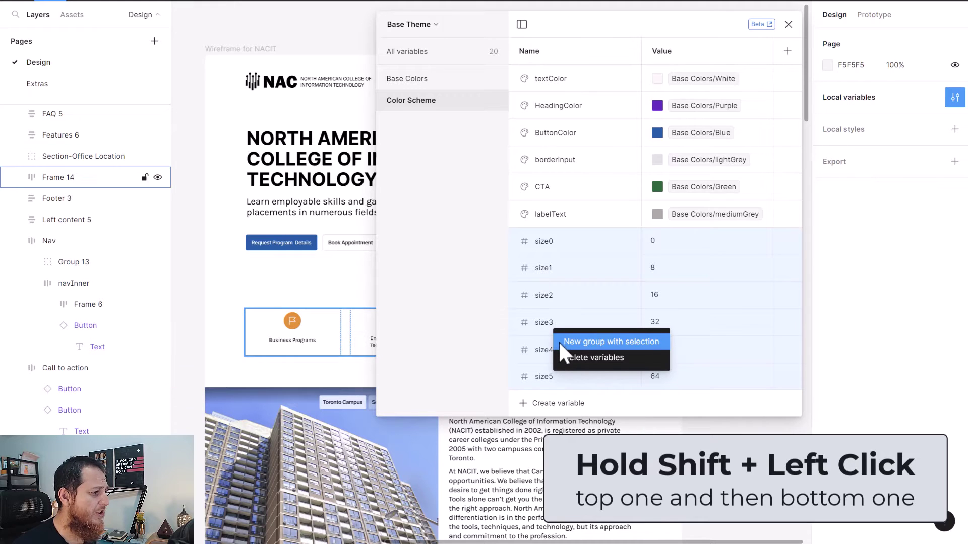
click(564, 341)
double_click(418, 126)
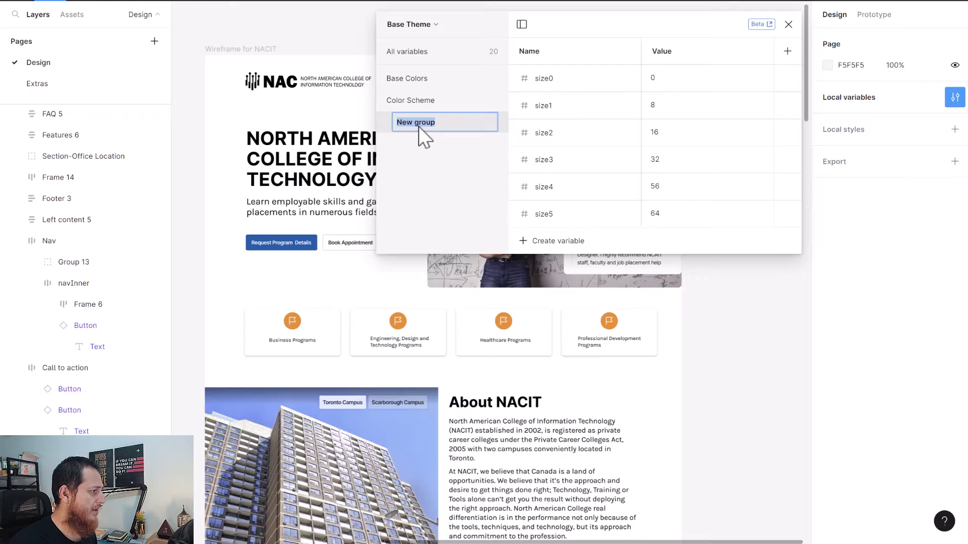
text(Sizes)
key(Return)
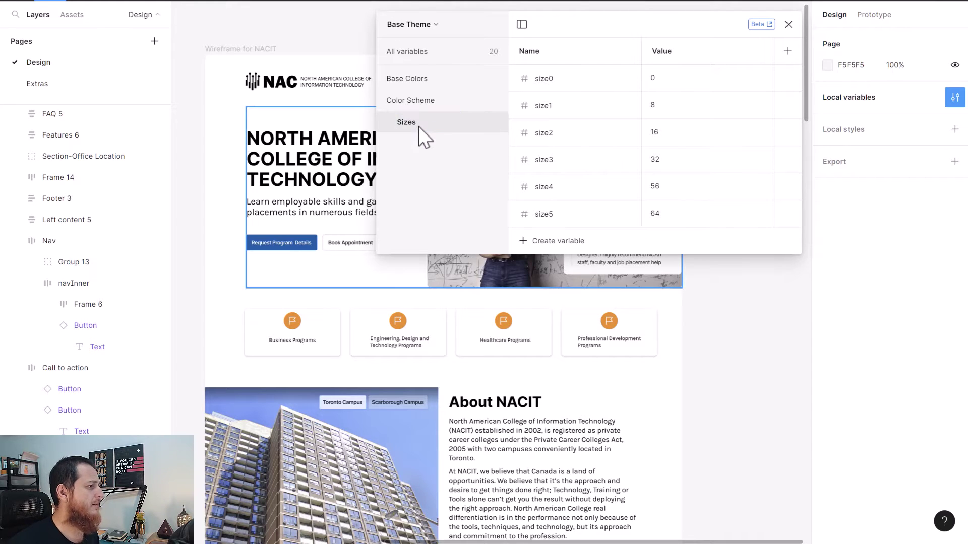
drag(400, 74, 399, 75)
click(398, 77)
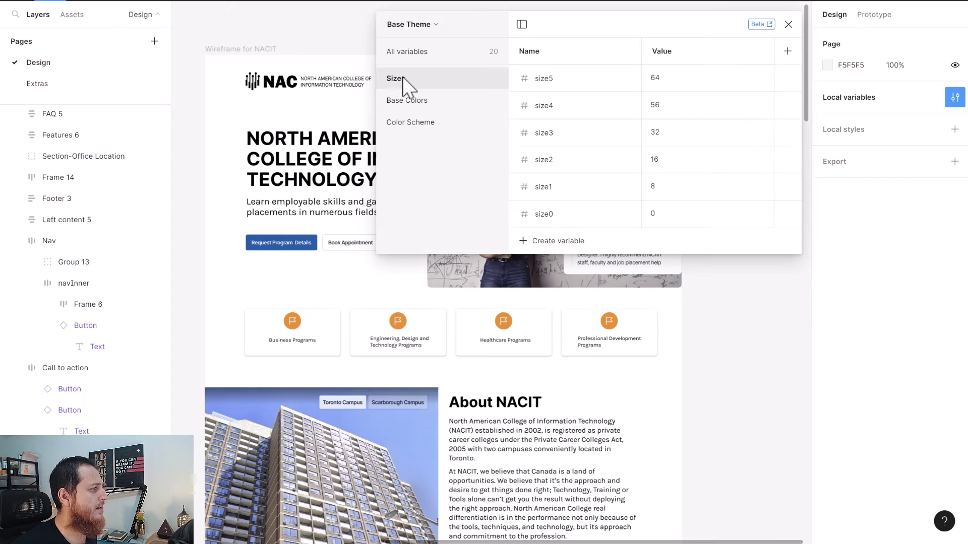
double_click(403, 77)
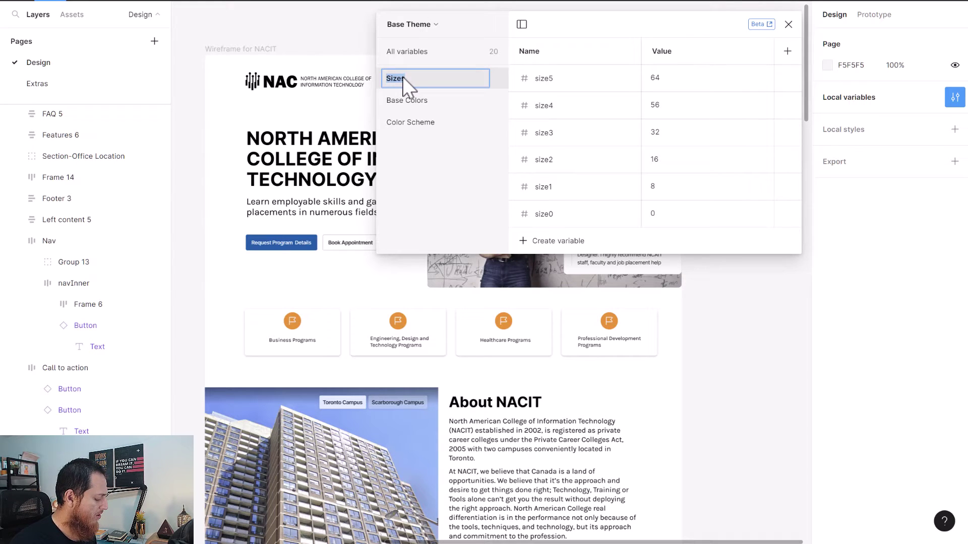
text(Spacing)
key(Return)
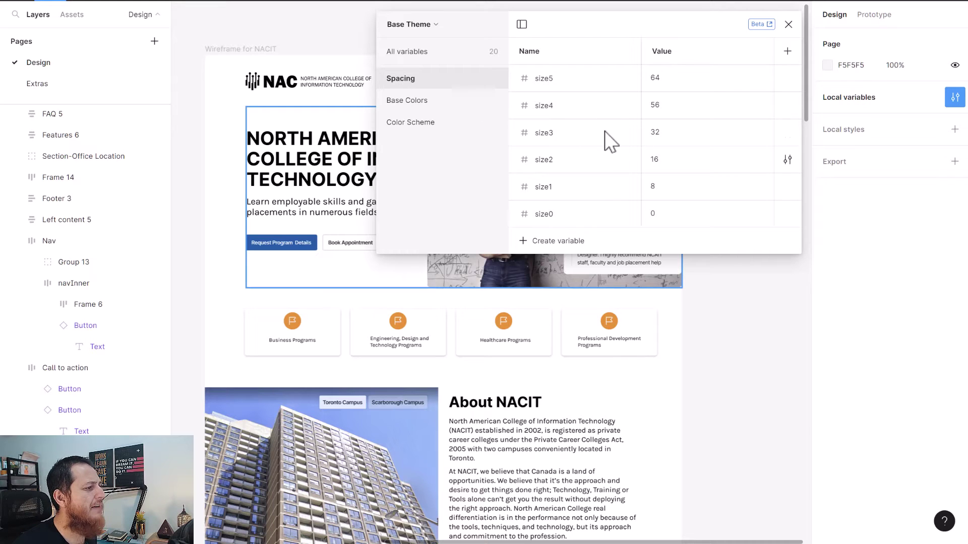
Step: Close the local variables window to return to the wireframe
click(788, 25)
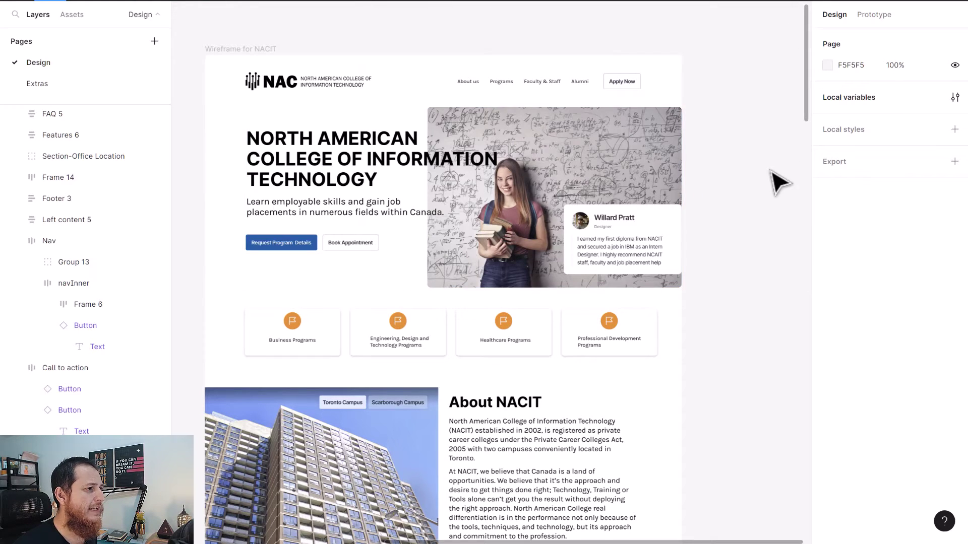
scroll(365, 295, down, 1)
scroll(370, 302, up, 1)
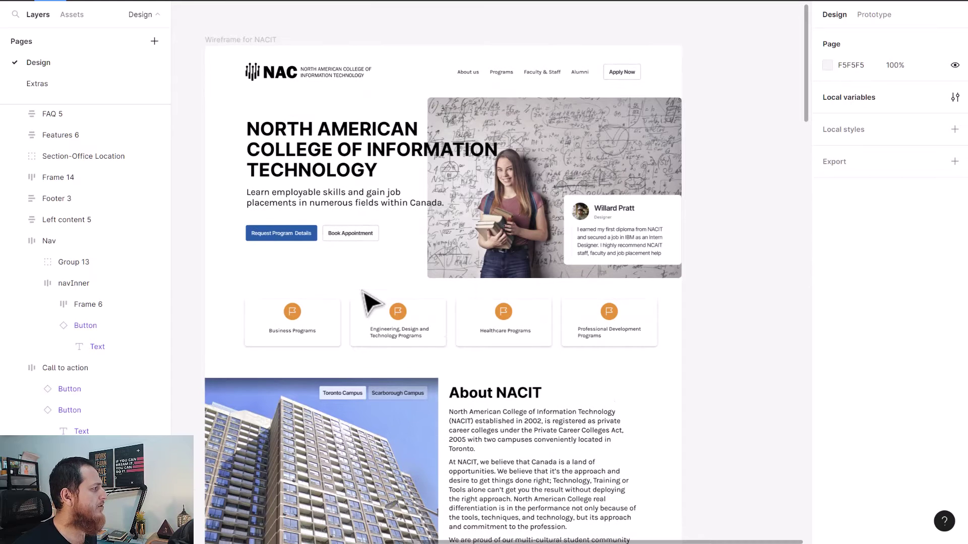
Step: Draw a 1217-wide rectangle under the header logo with its height bound to size3 (32)
click(121, 4)
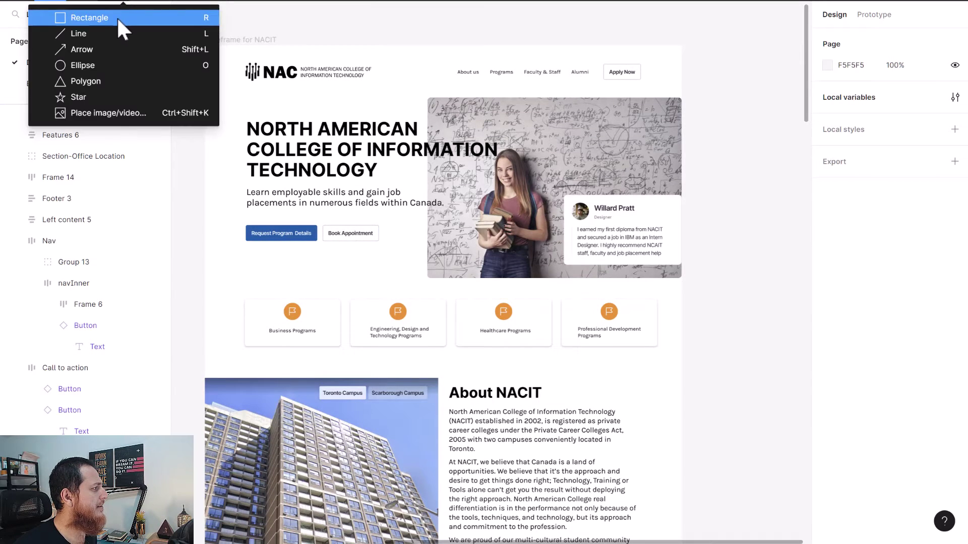
click(119, 18)
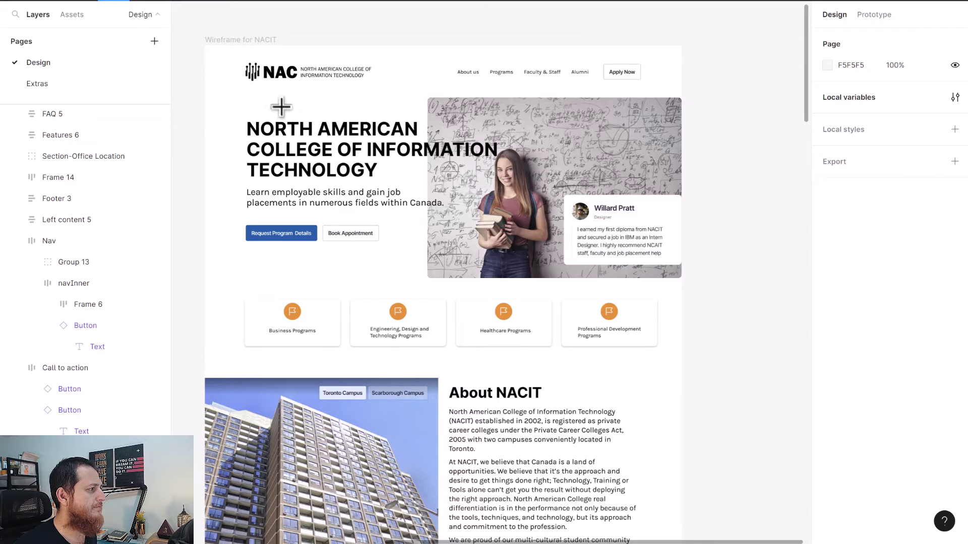
mouse_move(255, 88)
mouse_down()
mouse_move(353, 99)
mouse_move(657, 98)
mouse_up()
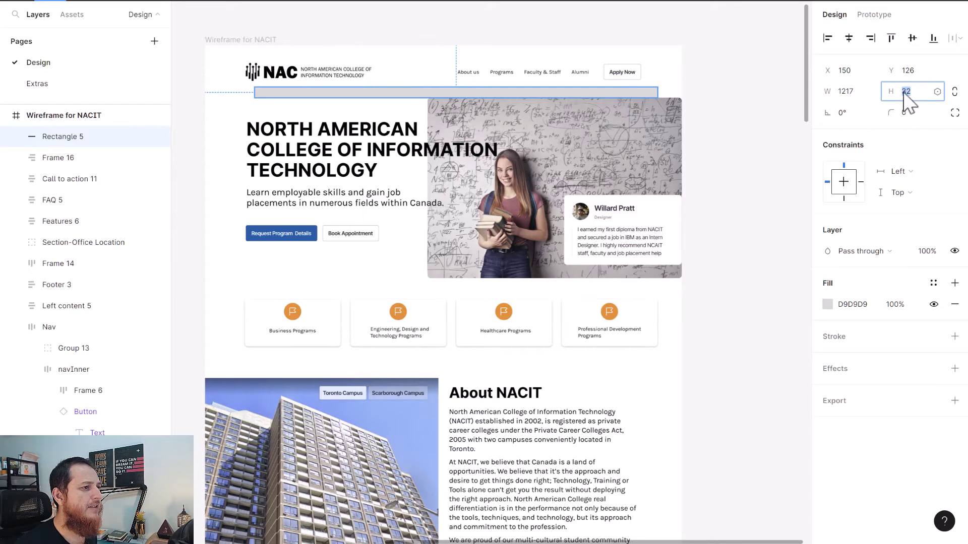
click(864, 90)
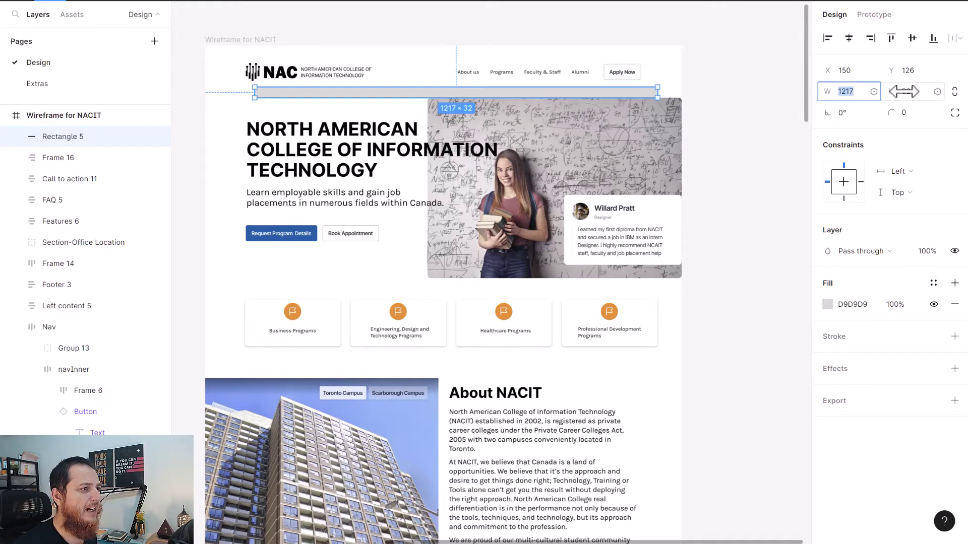
click(937, 92)
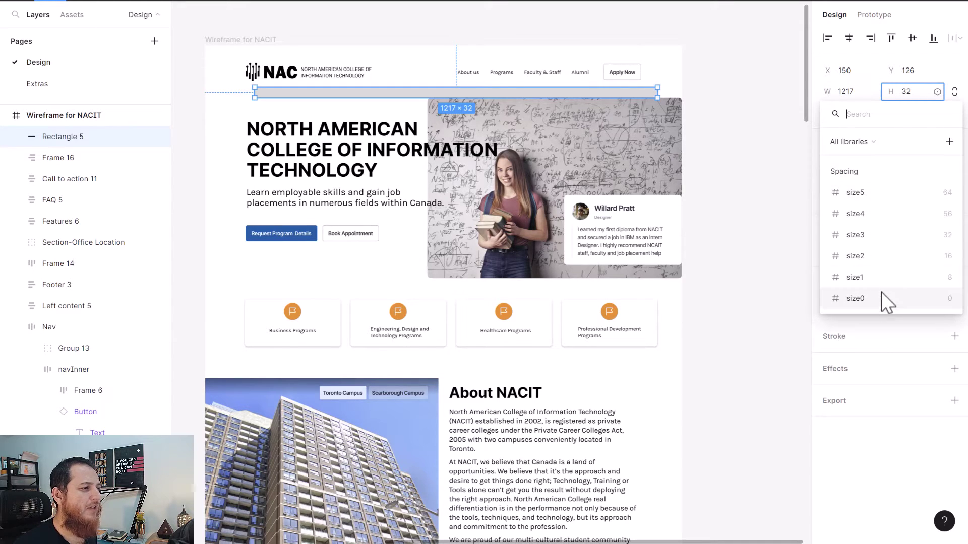
click(882, 241)
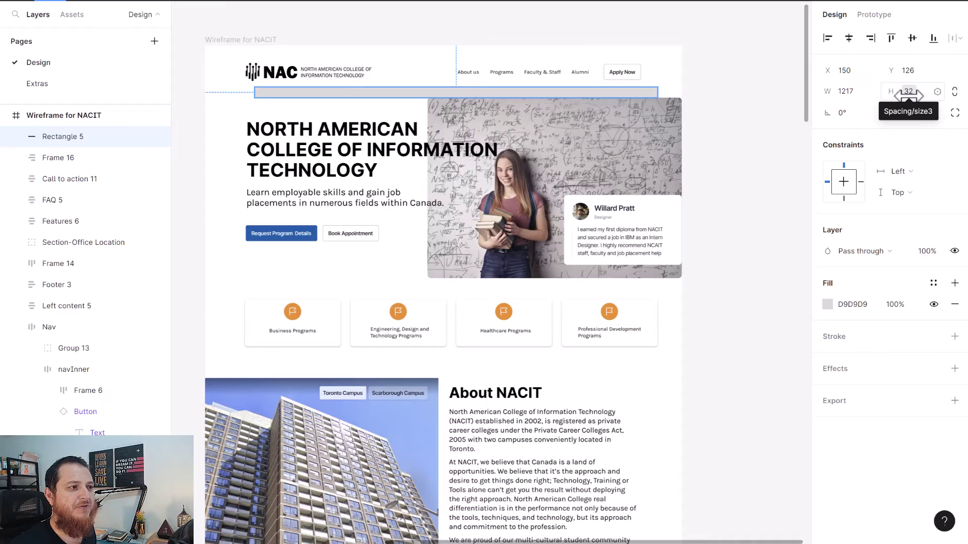
click(756, 124)
click(586, 93)
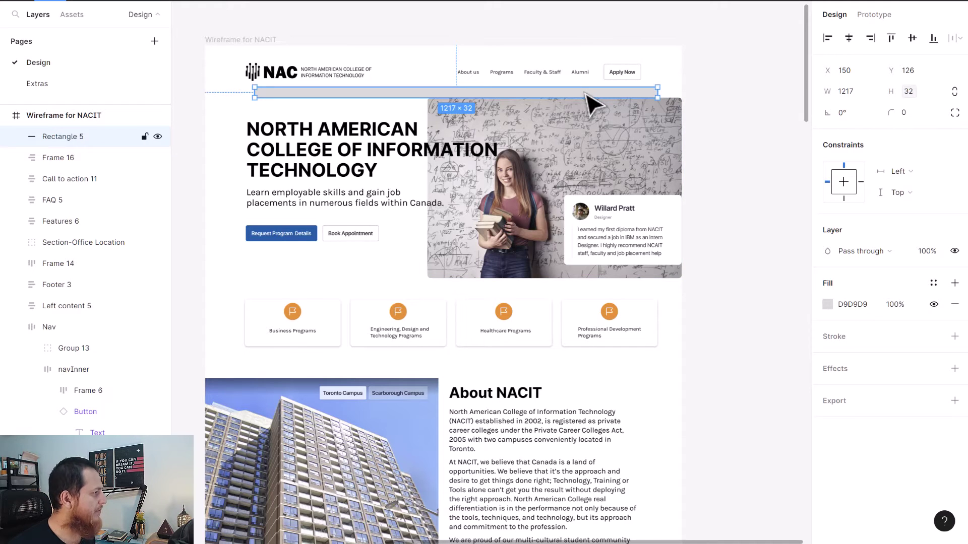
Step: Turn the bar into a component and name the layer spacebar
key(ctrl+alt+k)
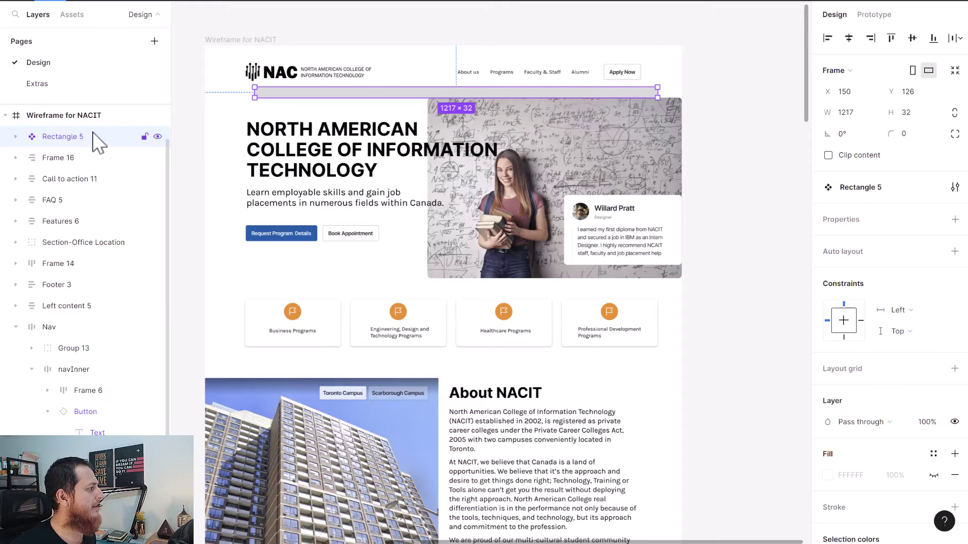
double_click(66, 136)
text(spa)
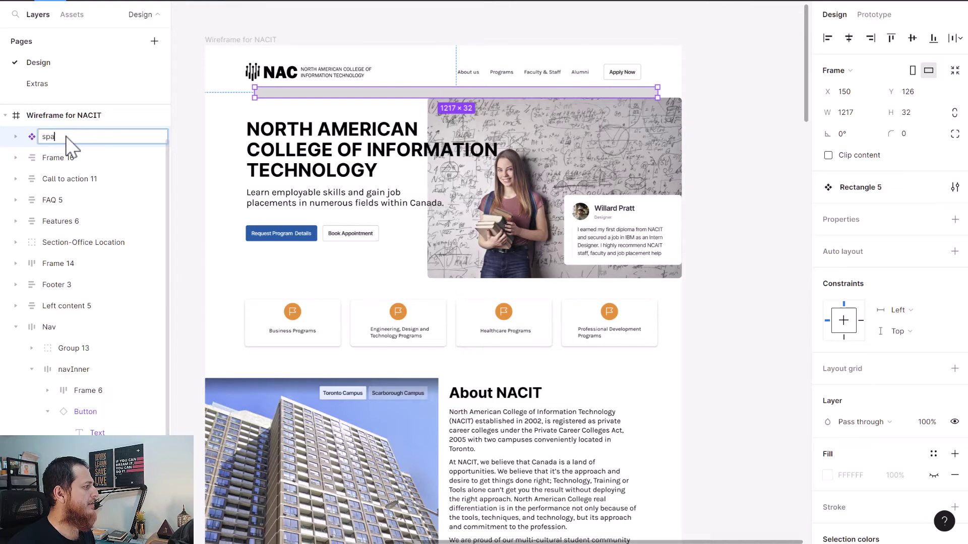
text(cebar)
key(Return)
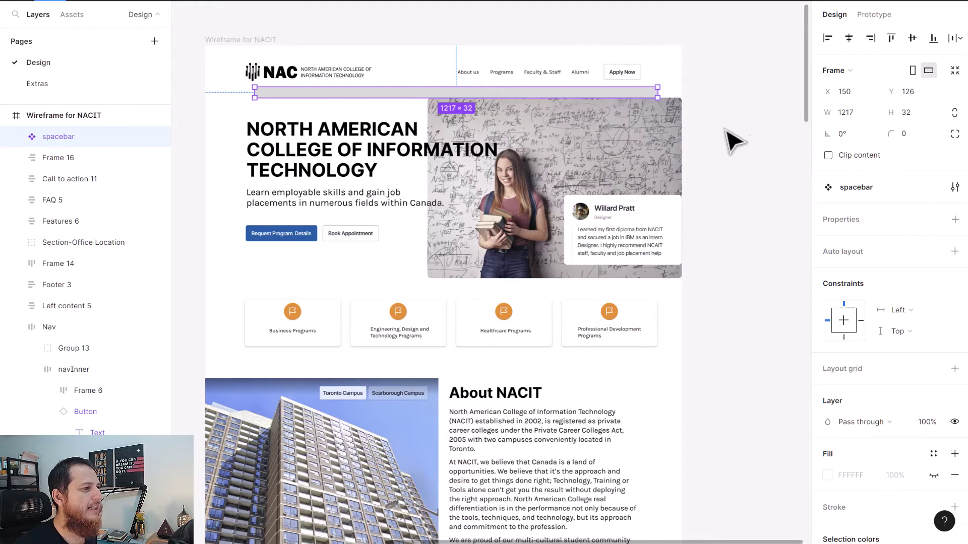
Step: Wrap the hero section group and spacebar in a vertical auto-layout frame
click(557, 146)
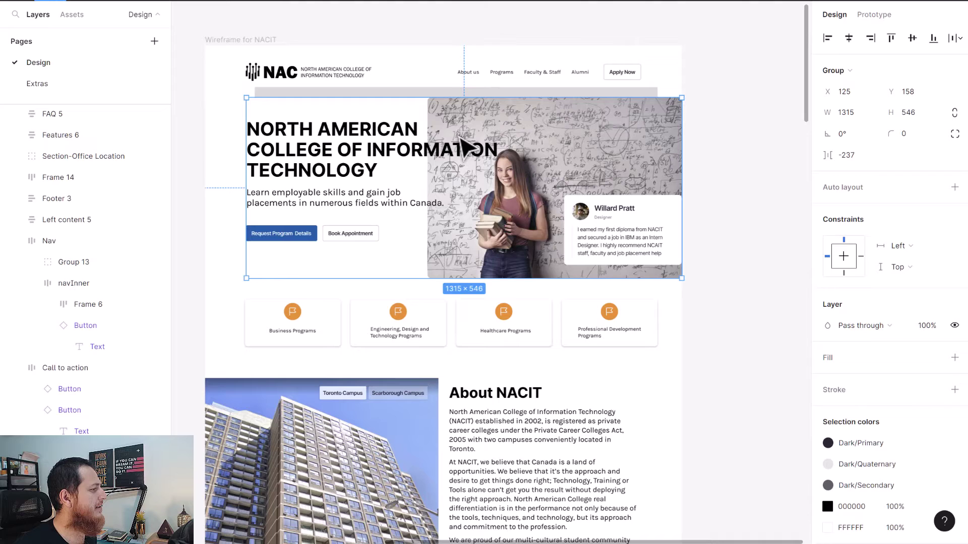
shift+click(447, 92)
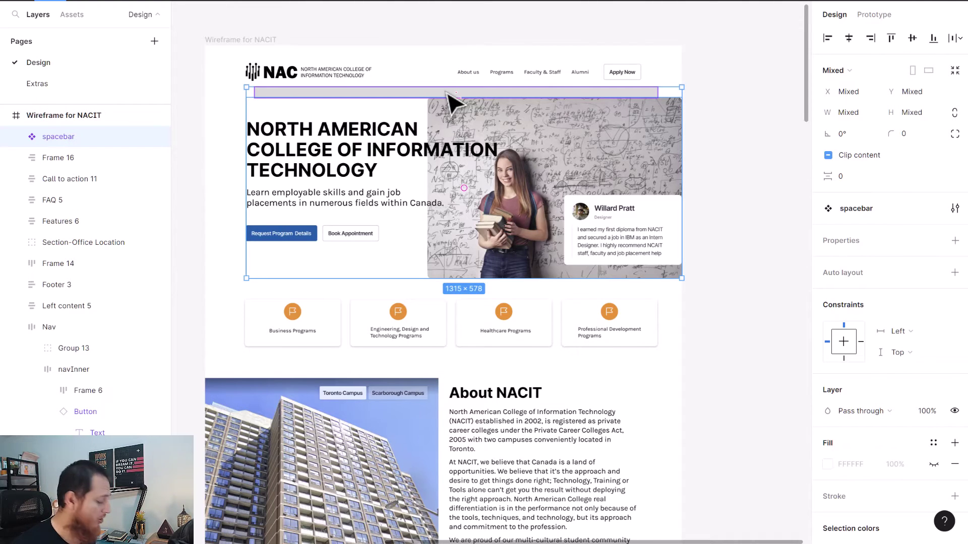
key(shift+a)
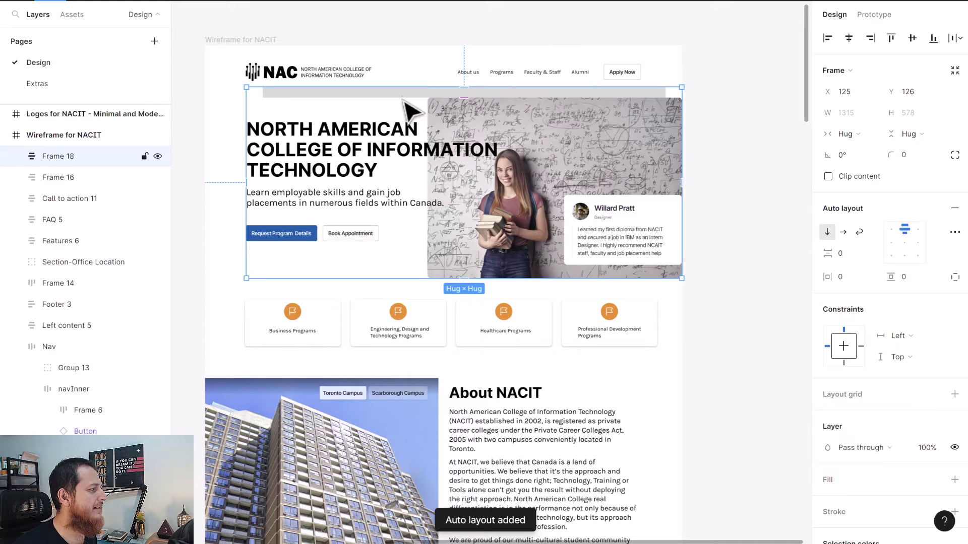
Step: Bind the spacebar component's height to the size5 variable (64)
click(16, 156)
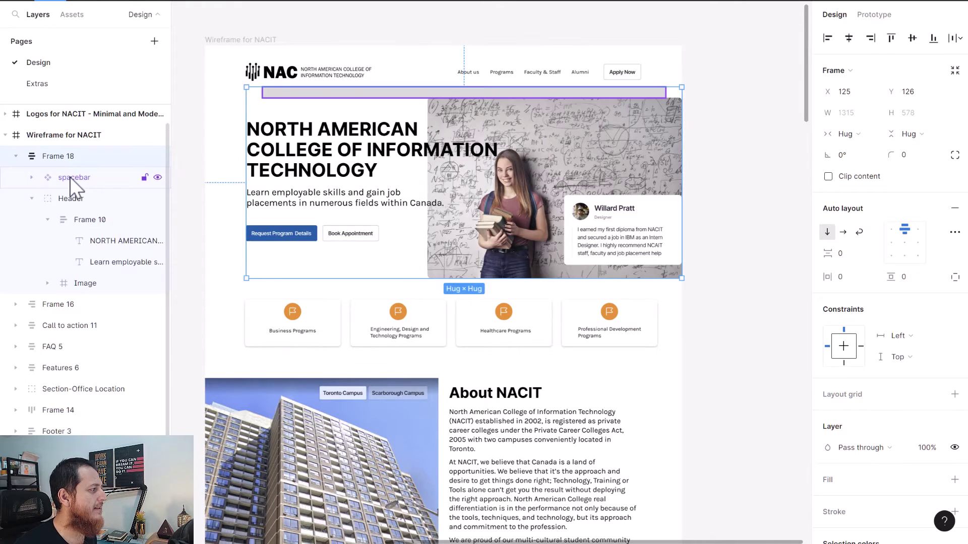
click(71, 177)
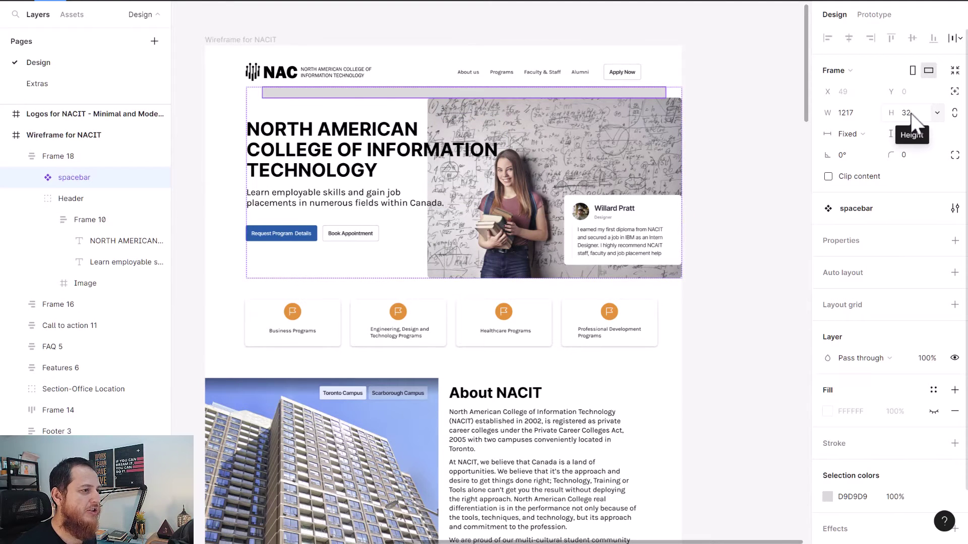
click(938, 114)
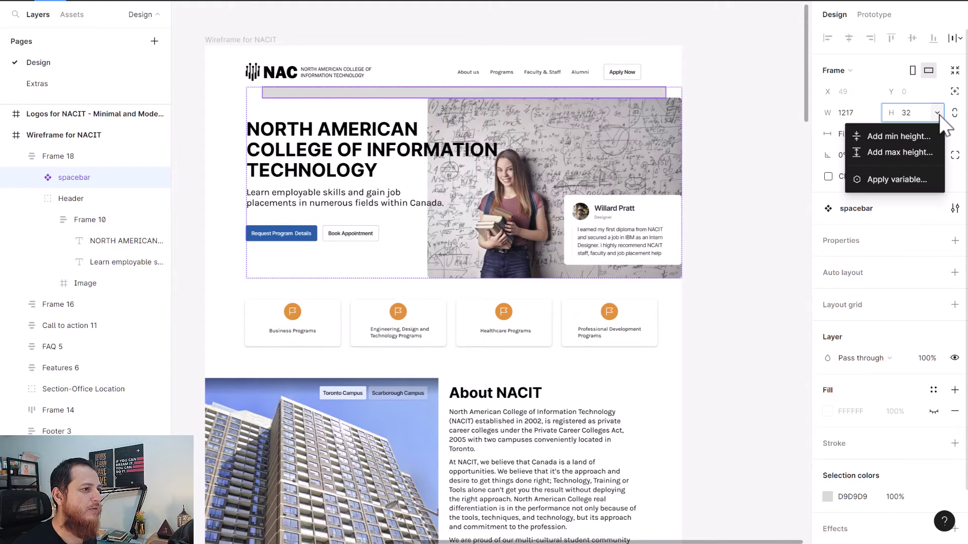
click(922, 177)
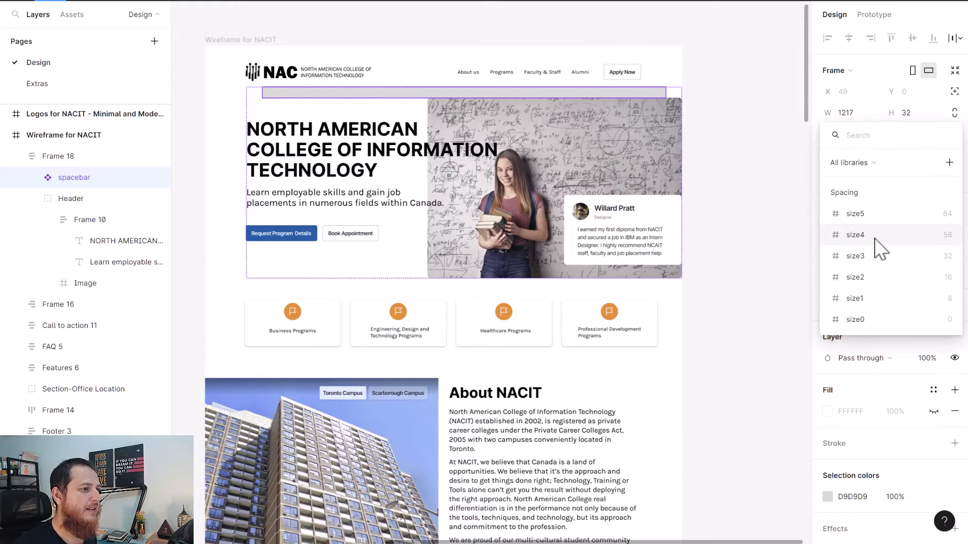
click(875, 215)
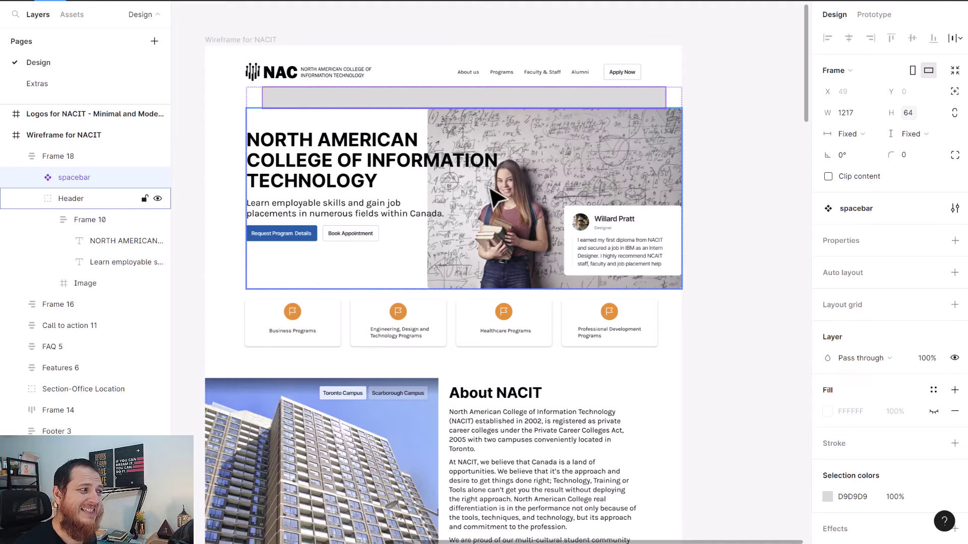
Step: Set the inner Rectangle 5 layer's opacity to 0%
double_click(502, 101)
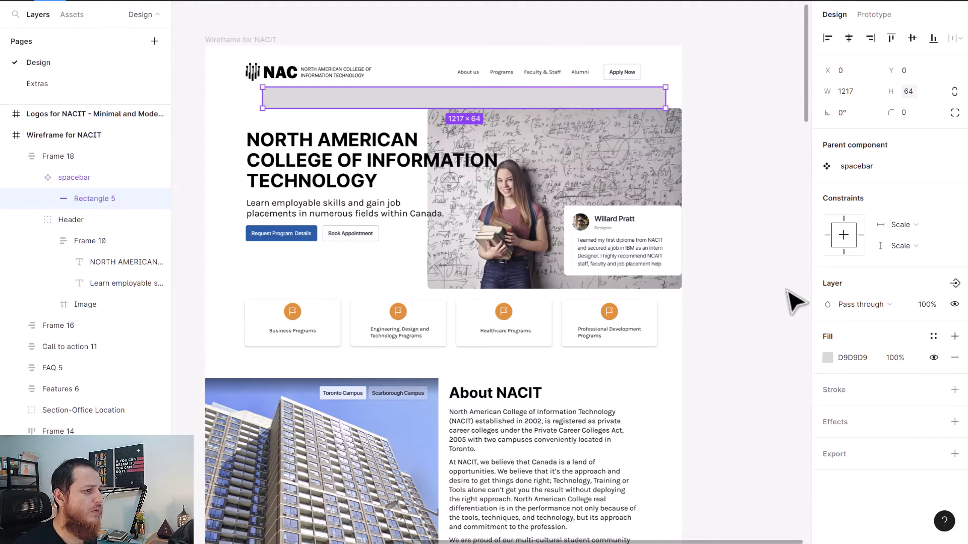
click(926, 306)
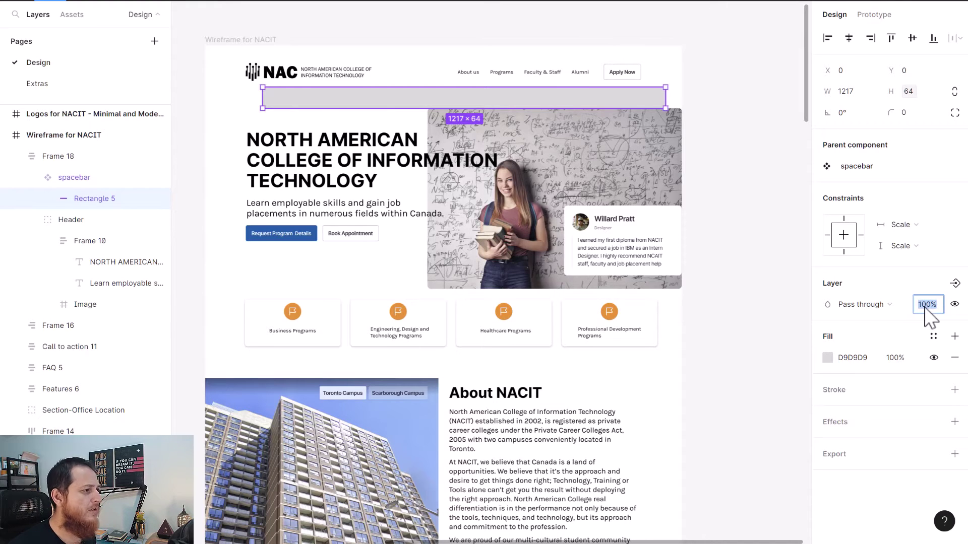
key(Return)
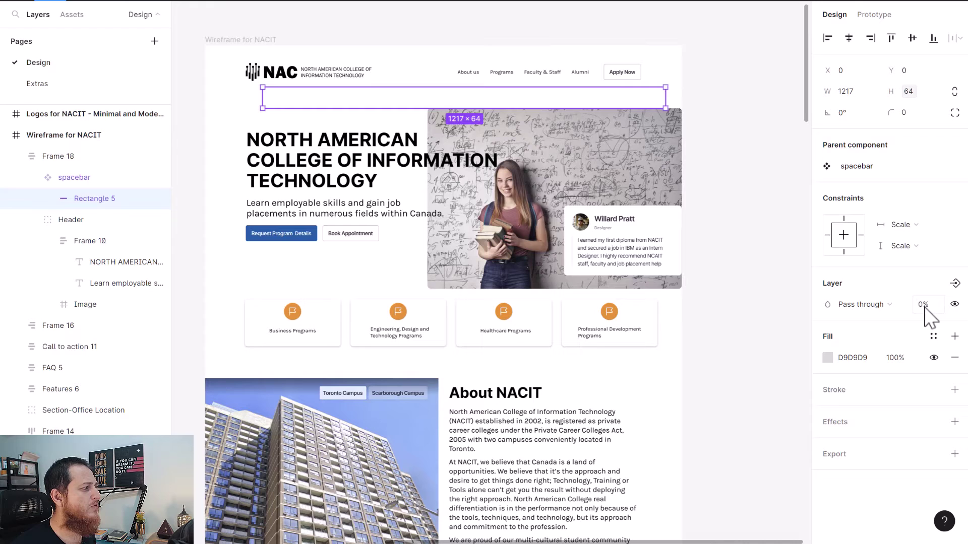
Step: Switch the spacebar height variable from size5 to size3, making it 32 tall
click(74, 180)
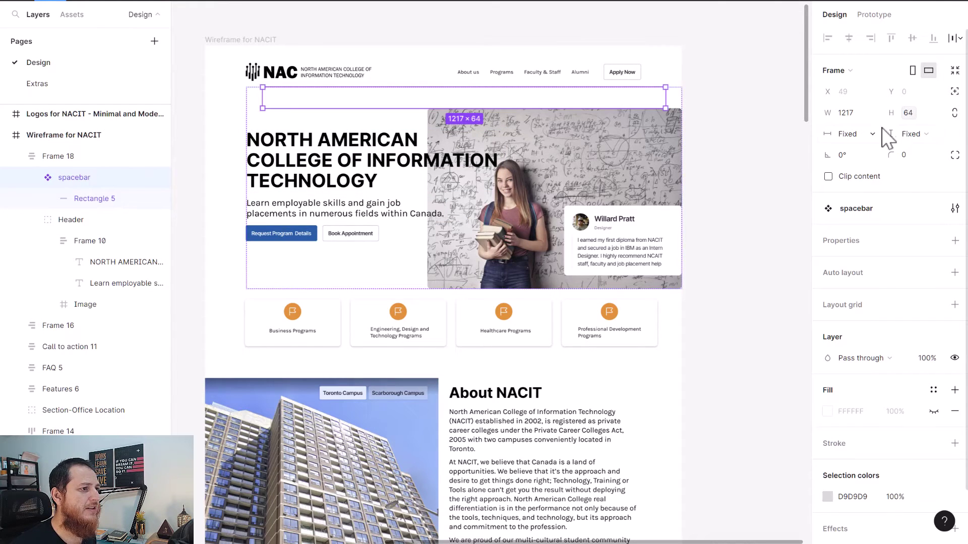
click(936, 114)
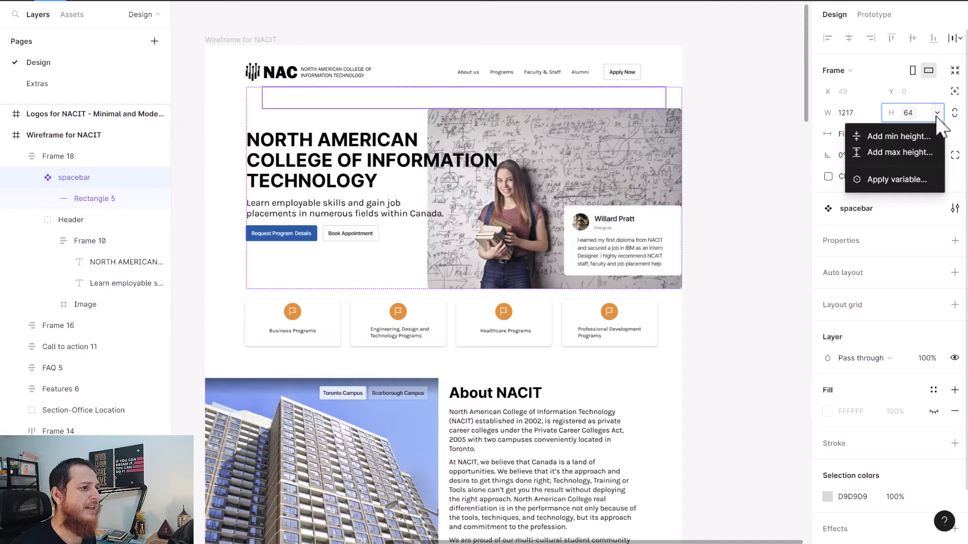
click(906, 182)
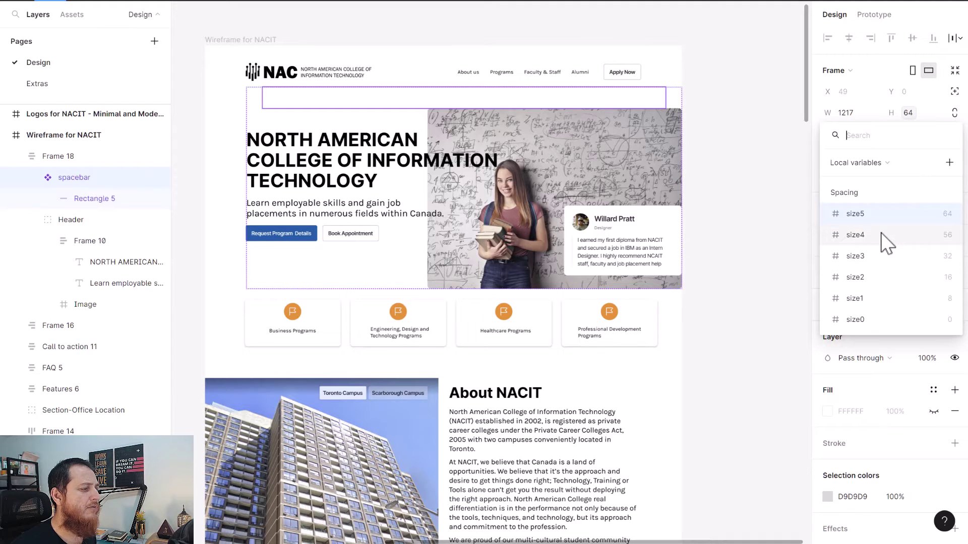
click(885, 235)
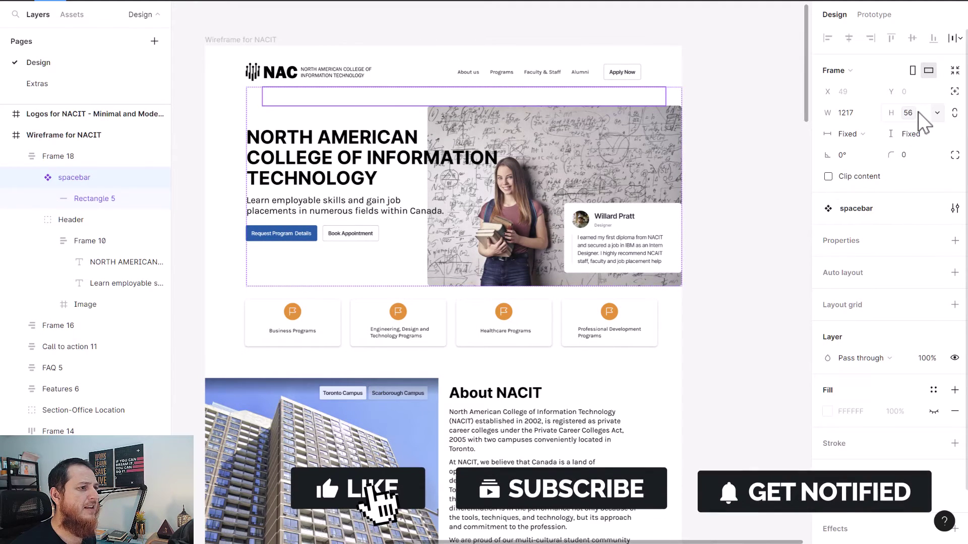
click(936, 112)
click(903, 180)
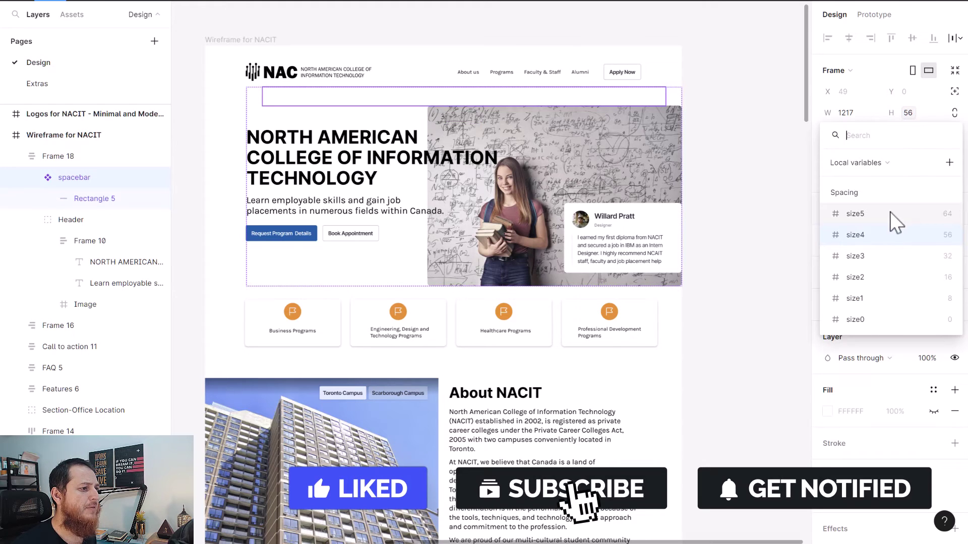
click(880, 258)
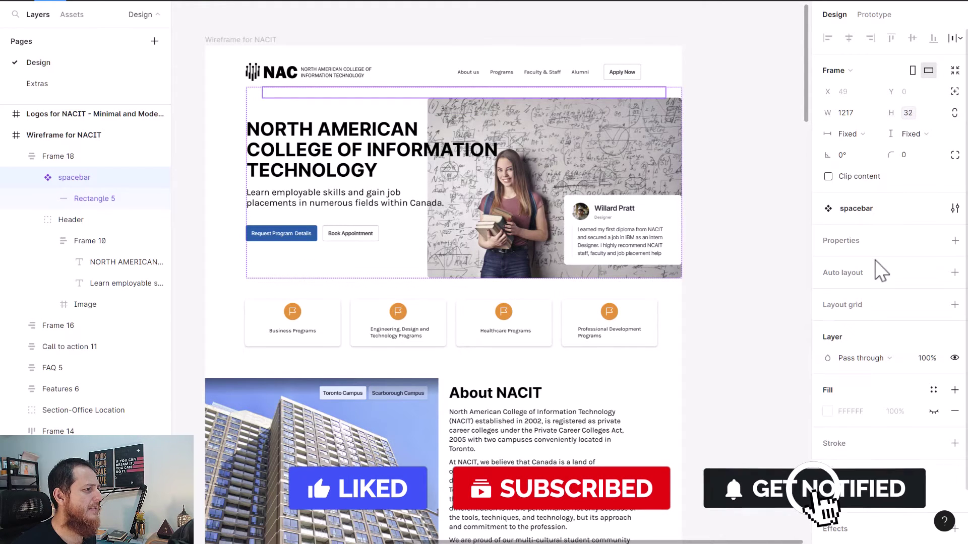
click(754, 231)
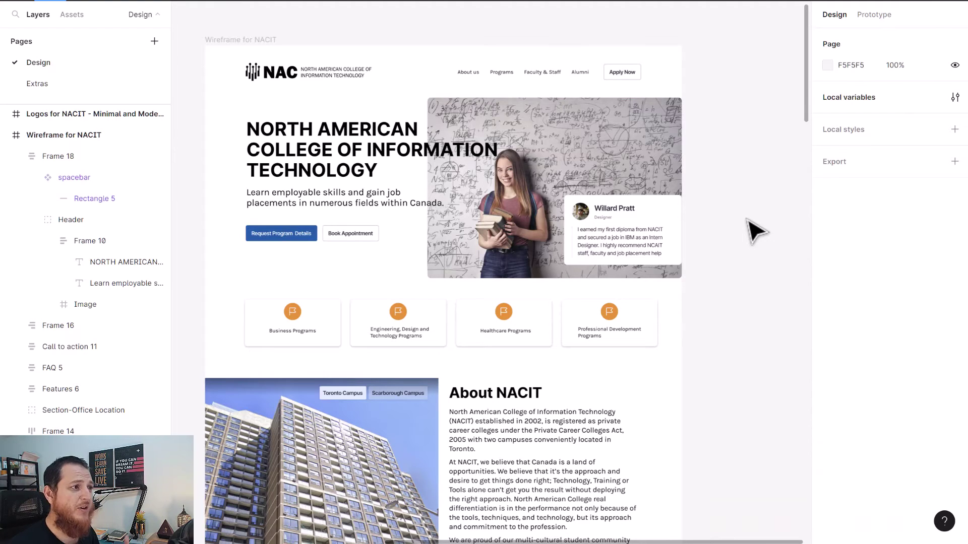
Step: In the Spacing group, add a number variable corner0 with value 0
click(835, 101)
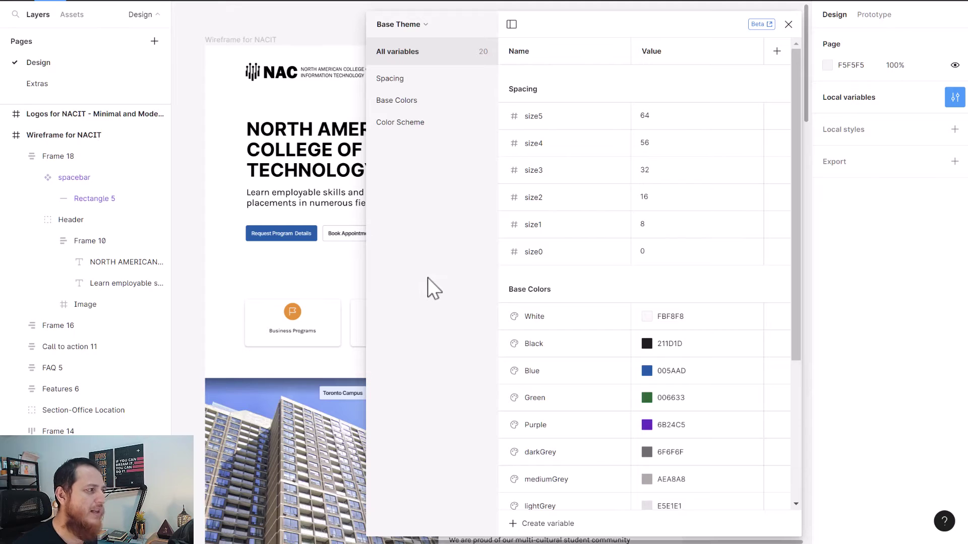
click(544, 523)
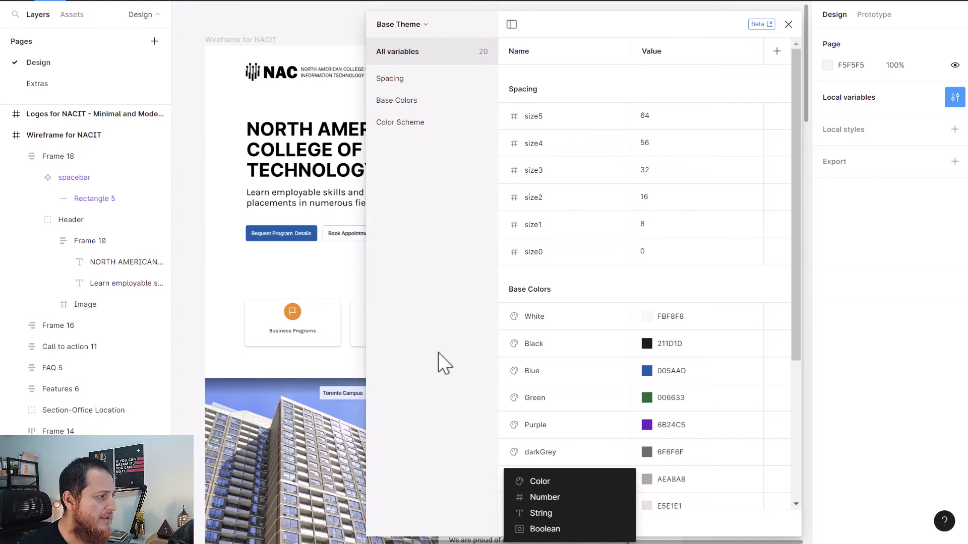
click(431, 296)
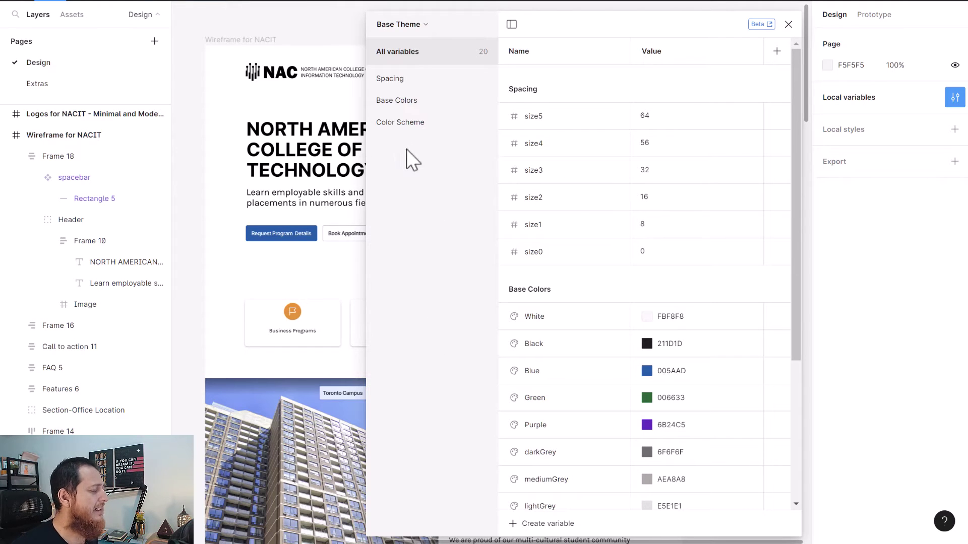
click(386, 79)
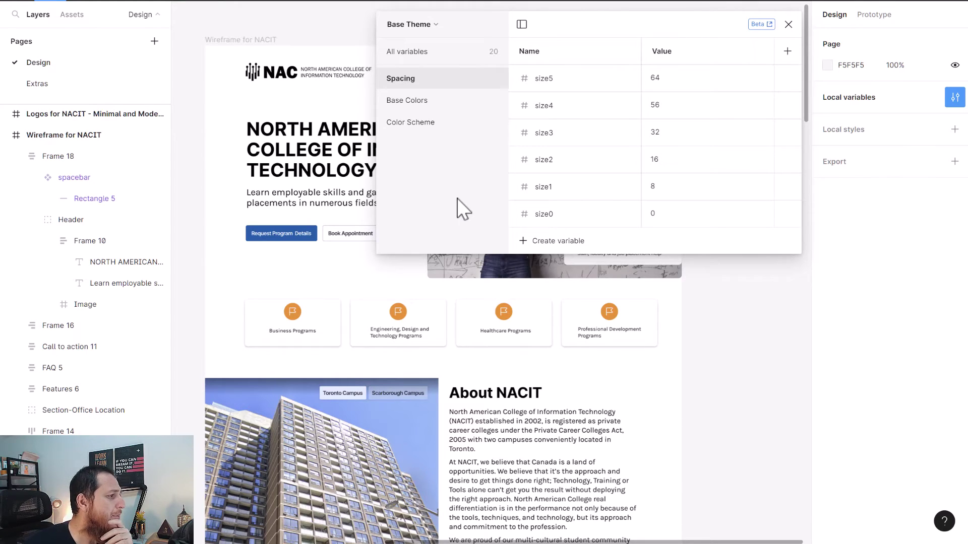
click(573, 241)
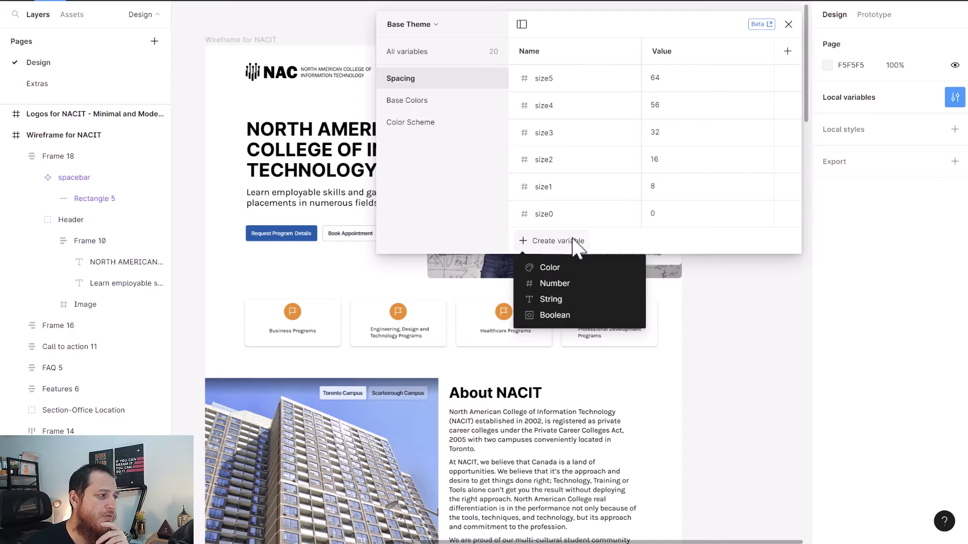
click(572, 280)
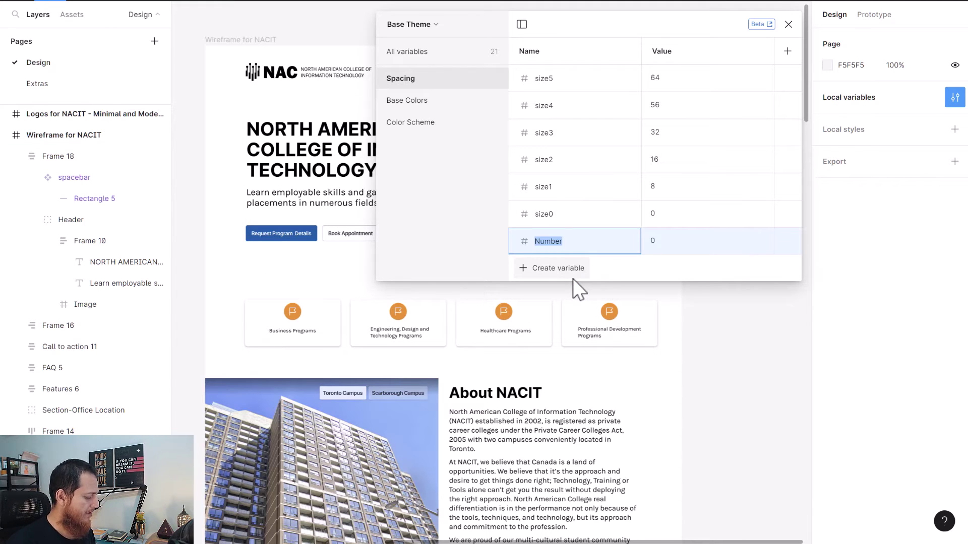
text(noR)
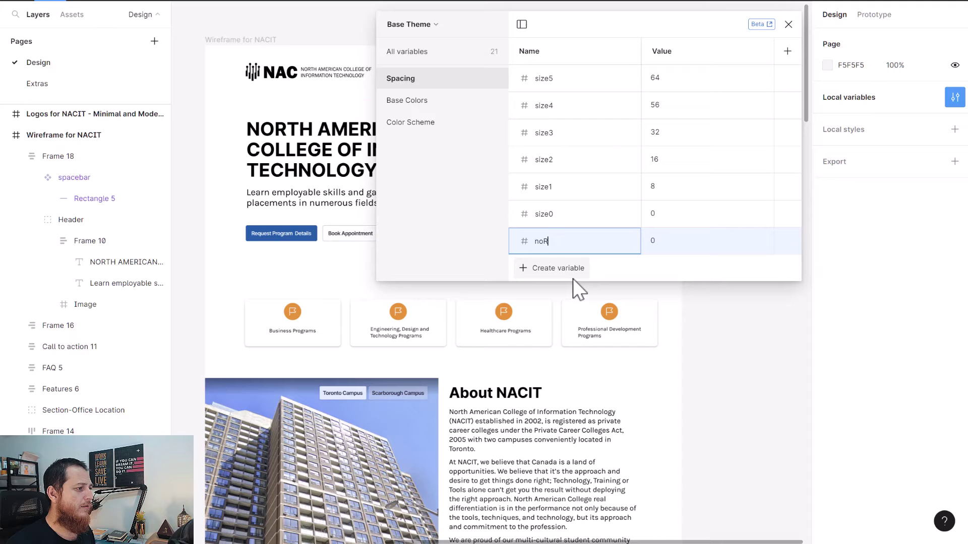
text(ound)
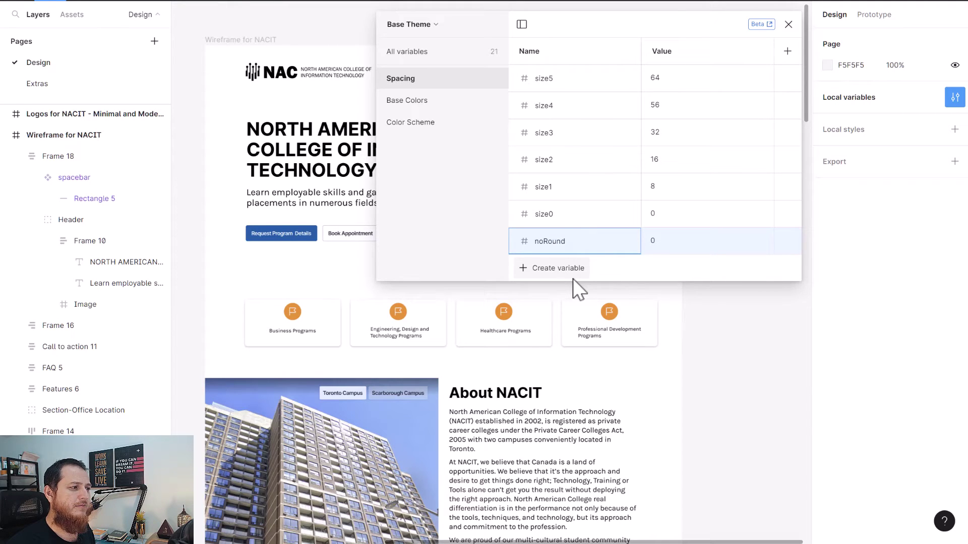
key(BackSpace)
key(BackSpace)
key(BackSpace)
key(BackSpace)
key(BackSpace)
key(BackSpace)
key(BackSpace)
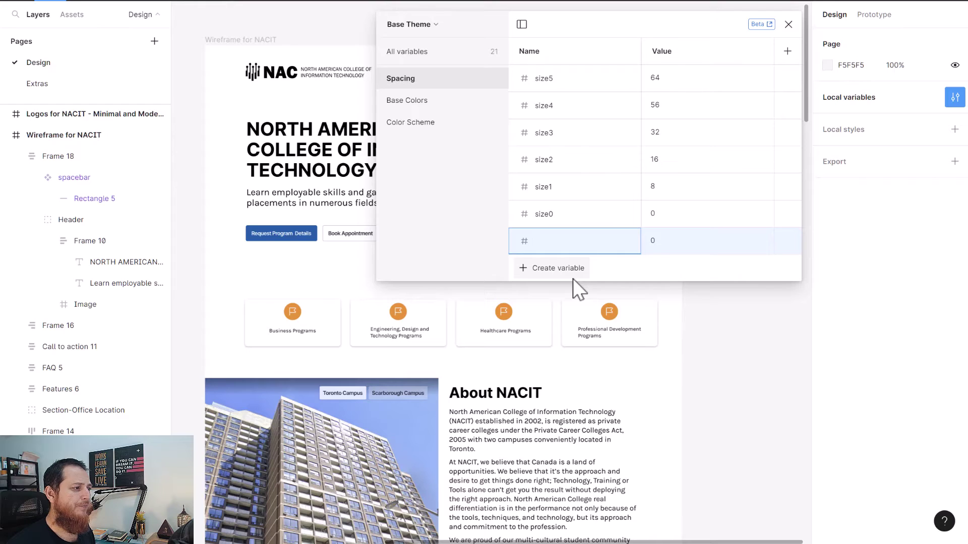
text(round)
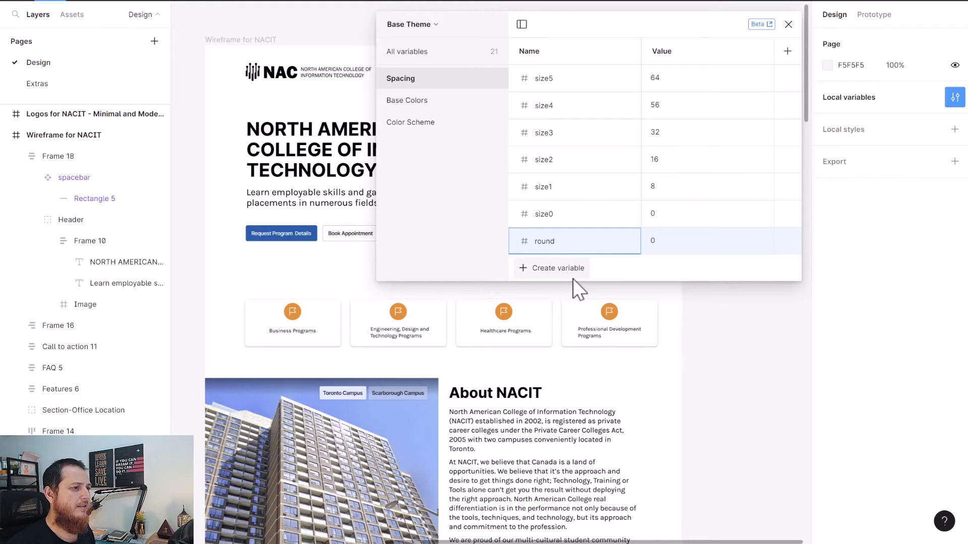
key(BackSpace)
key(BackSpace)
key(BackSpace)
key(BackSpace)
key(BackSpace)
text(corn)
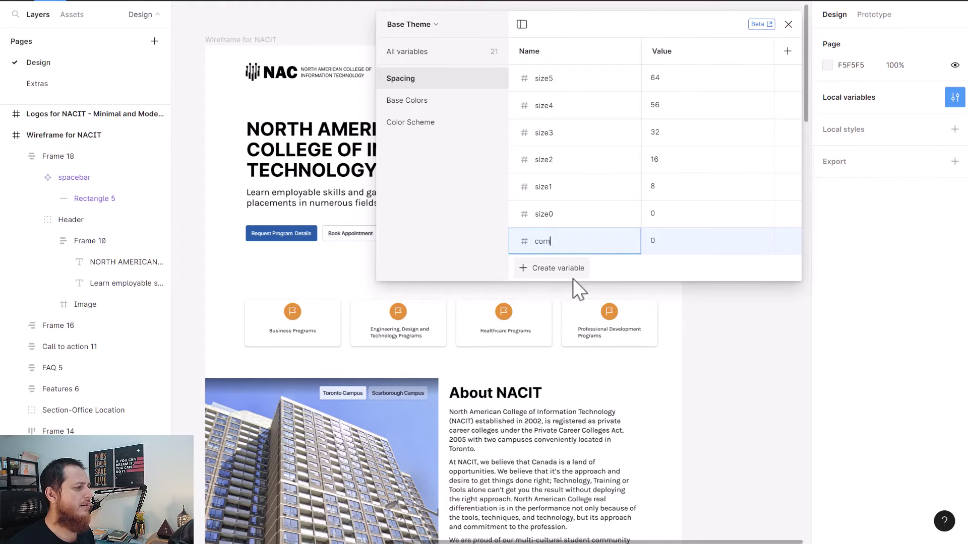
text(er)
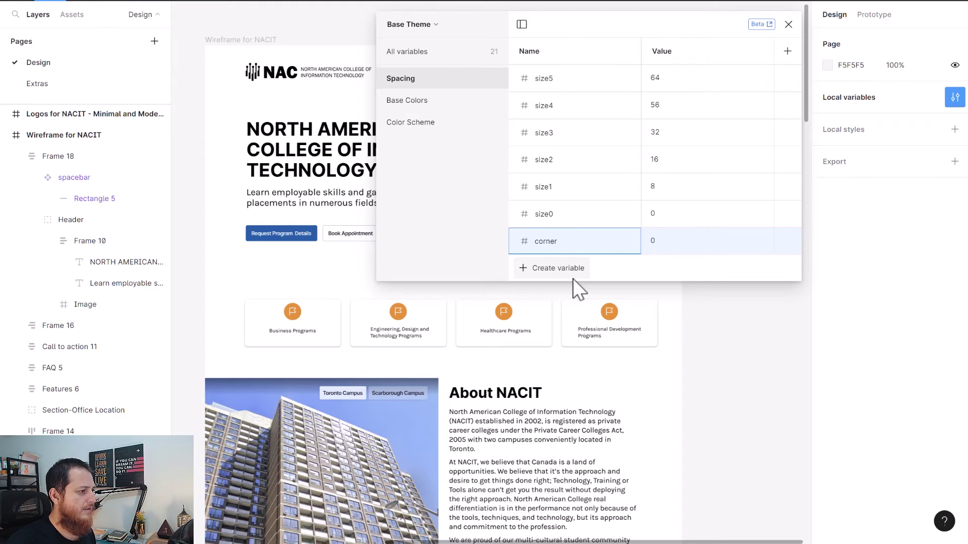
key(Tab)
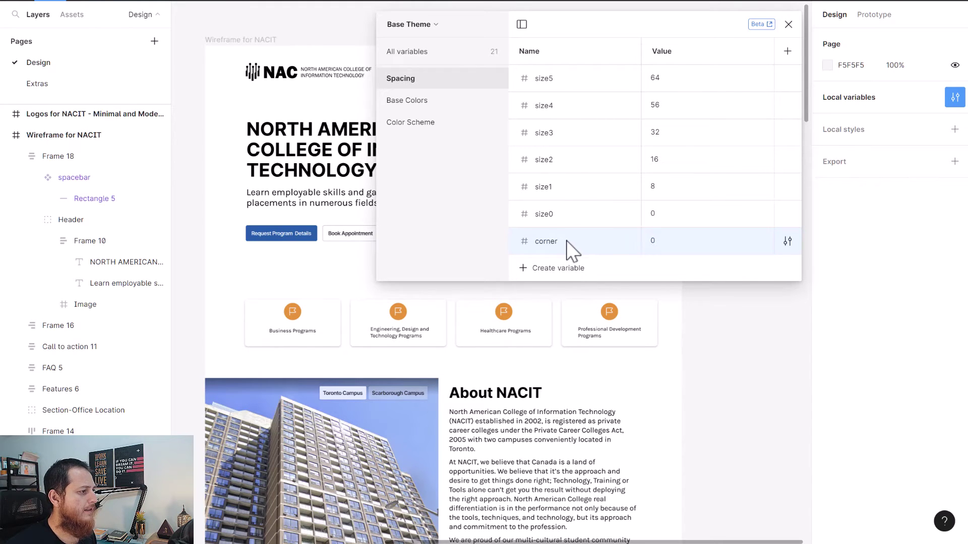
double_click(560, 244)
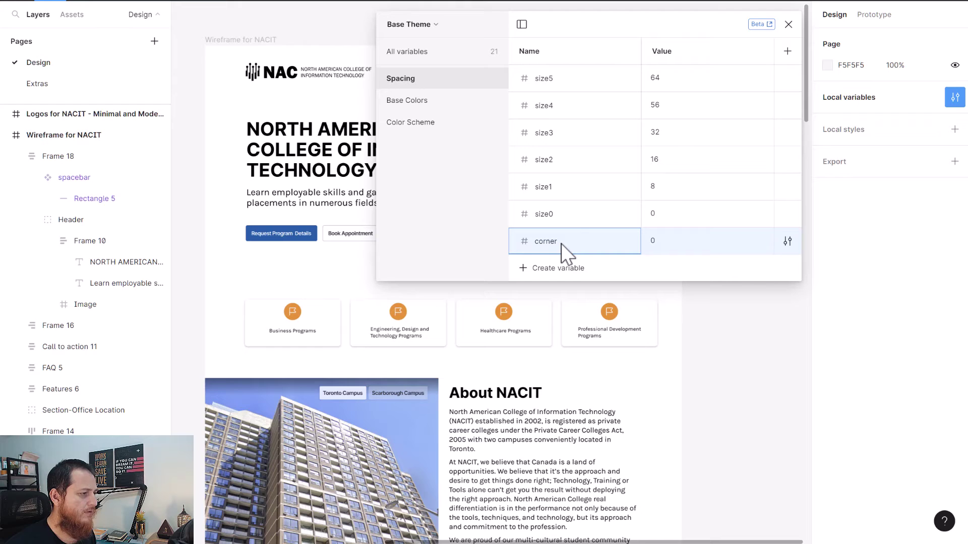
text(0)
Step: Add corner1 = 4 and corner2 = 8, then select corner0 through corner2
click(561, 264)
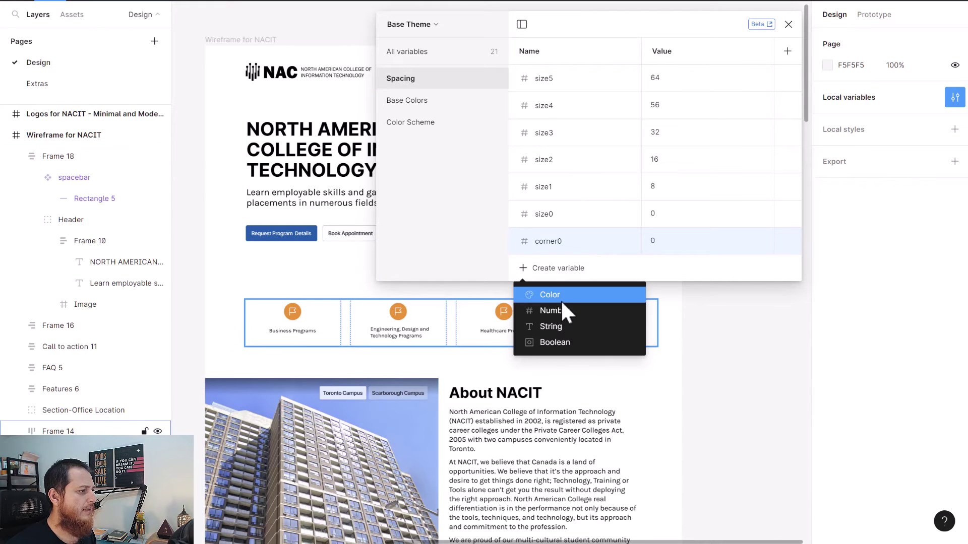
click(560, 310)
text(corner1)
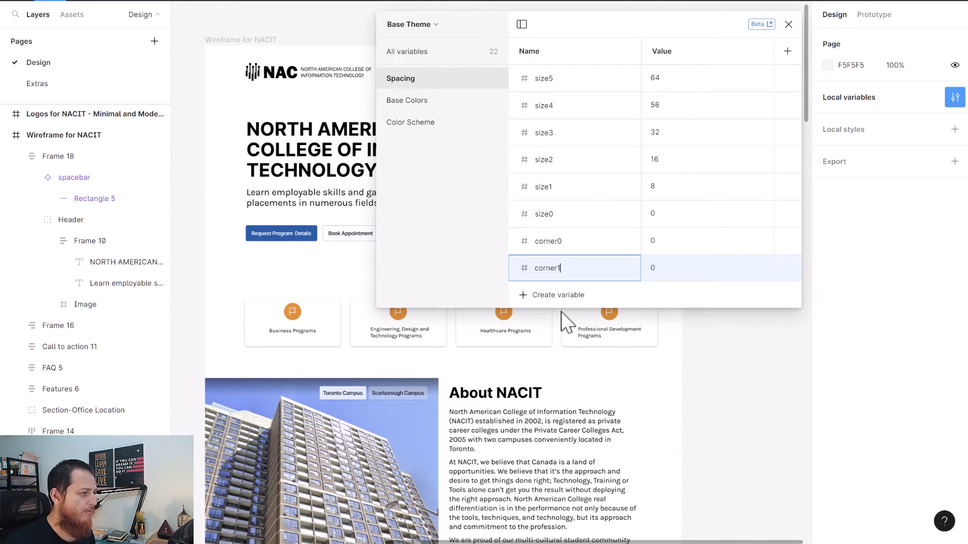
key(Tab)
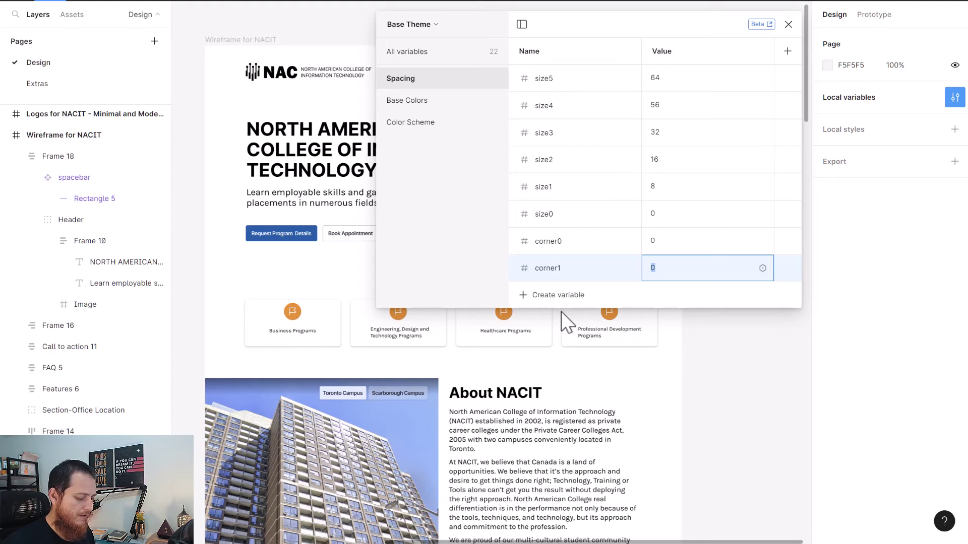
text(4)
click(556, 296)
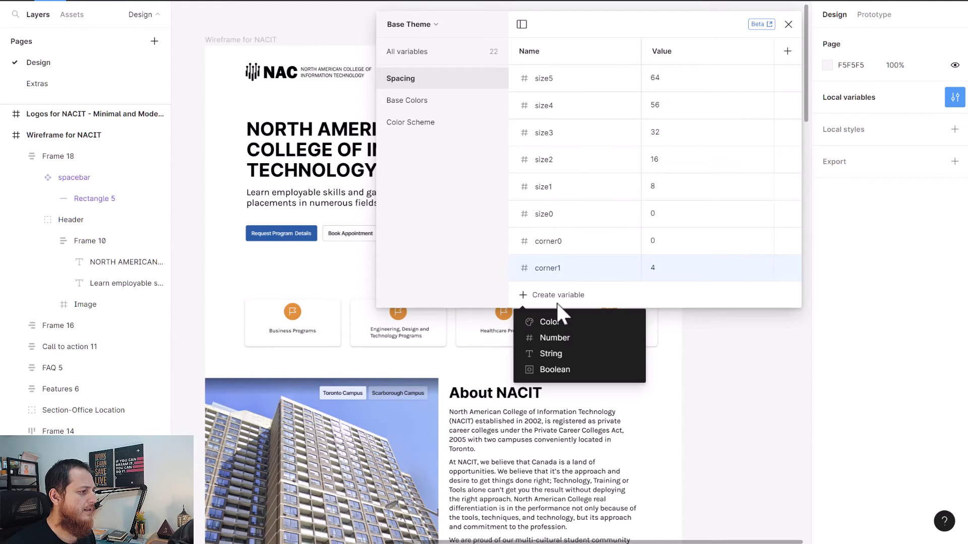
click(559, 334)
text(corner2)
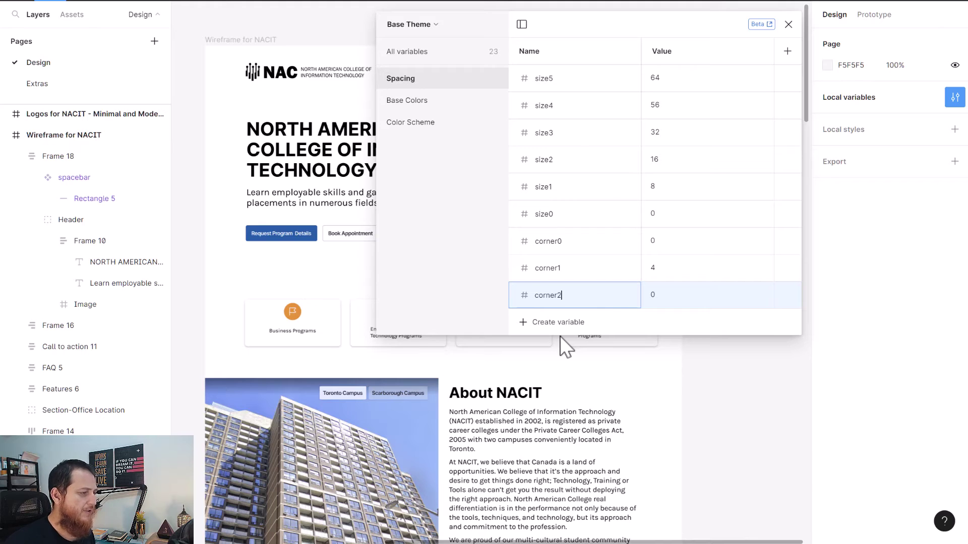
key(Tab)
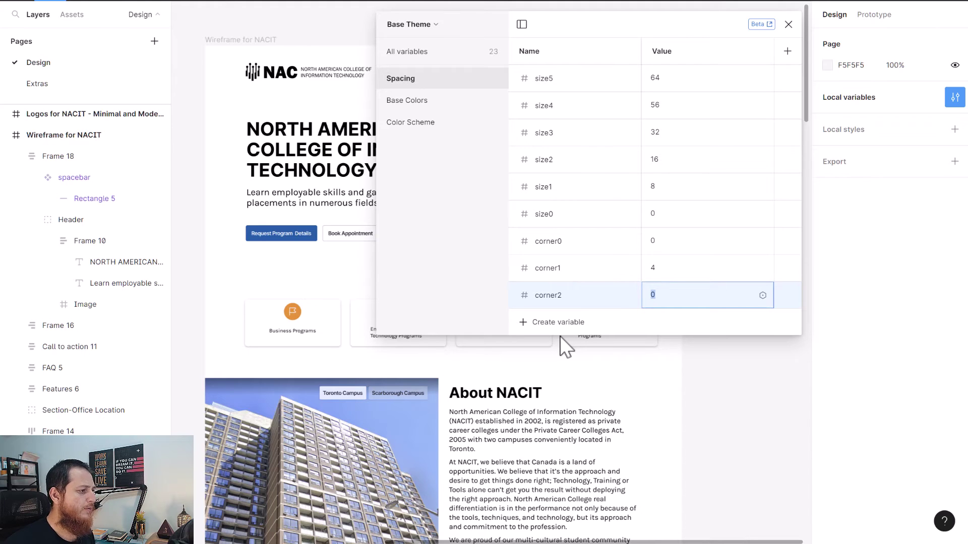
text(8)
key(Return)
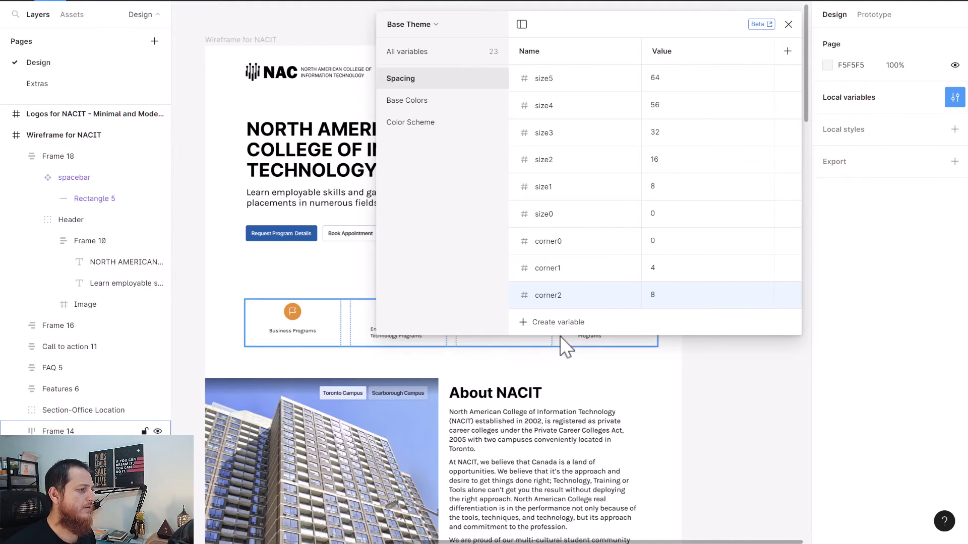
click(556, 245)
shift+click(561, 290)
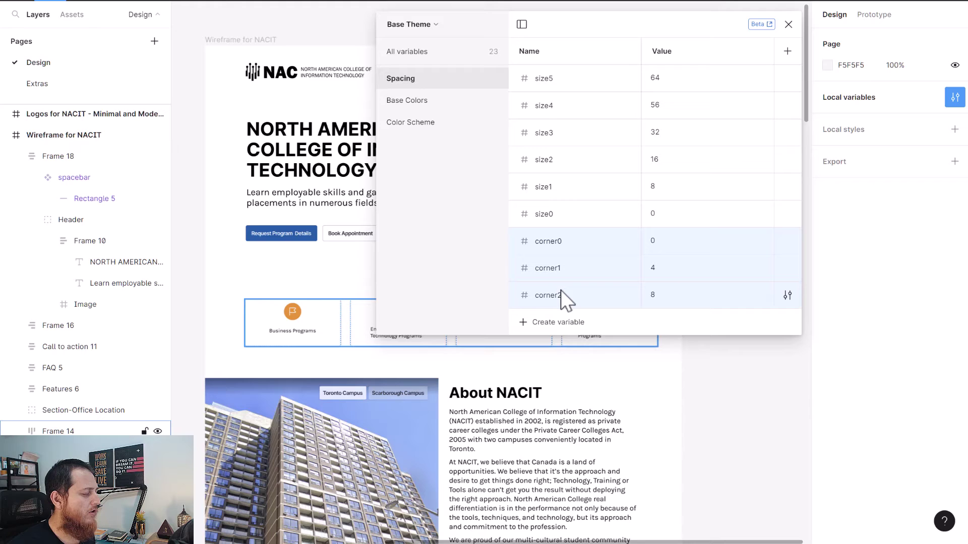
Step: Make a new group from the three selected corner variables and name it Corner Radius
right_click(560, 291)
click(570, 302)
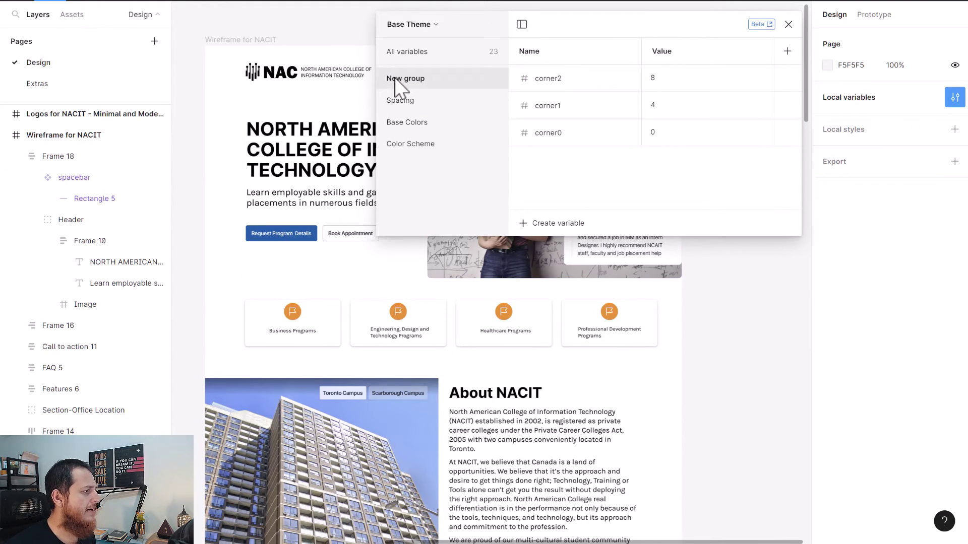
double_click(395, 77)
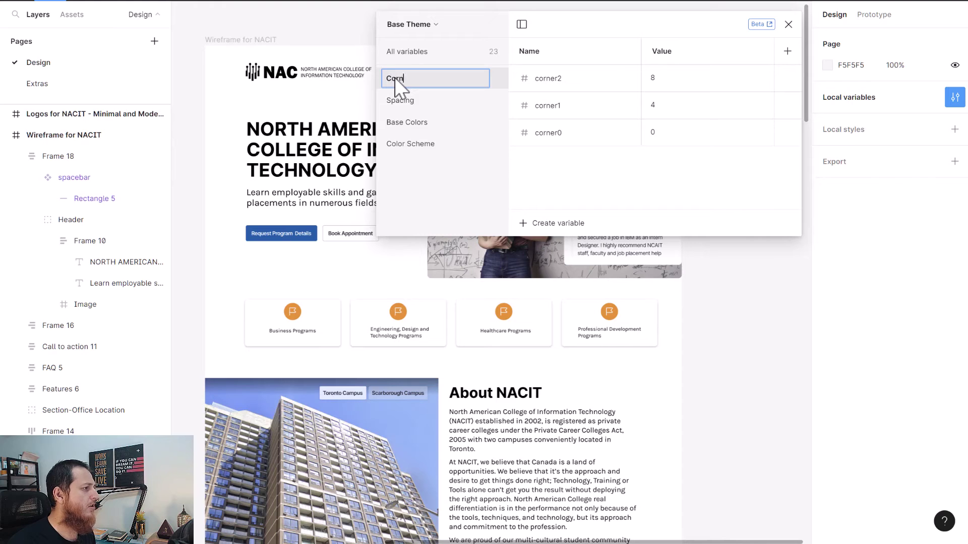
text(Corner Radius)
key(Return)
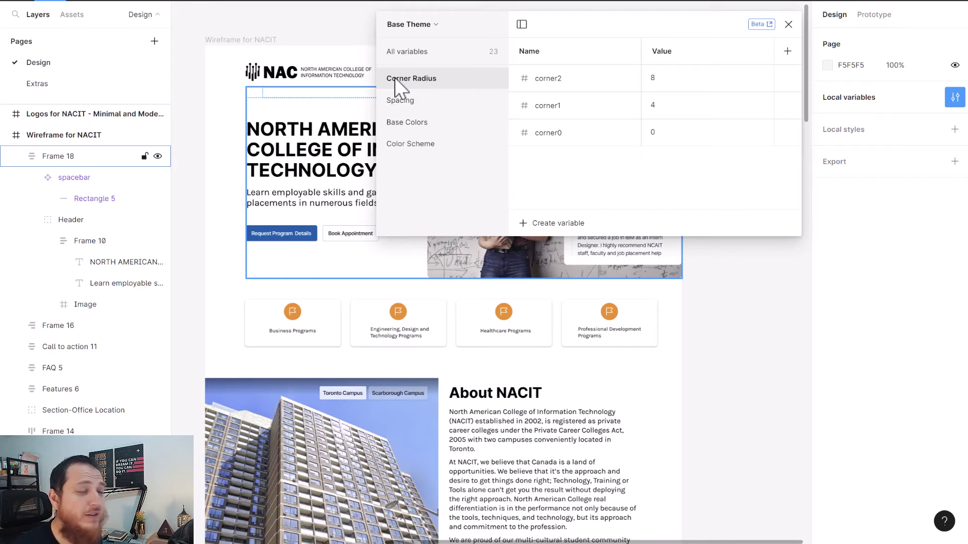
Step: Close the variables window and select the Apply Now button
click(789, 25)
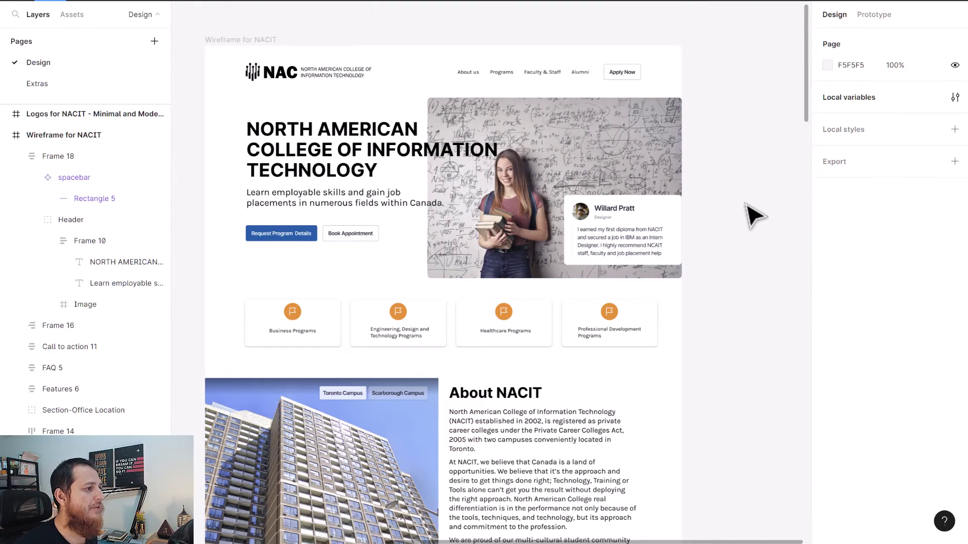
click(339, 319)
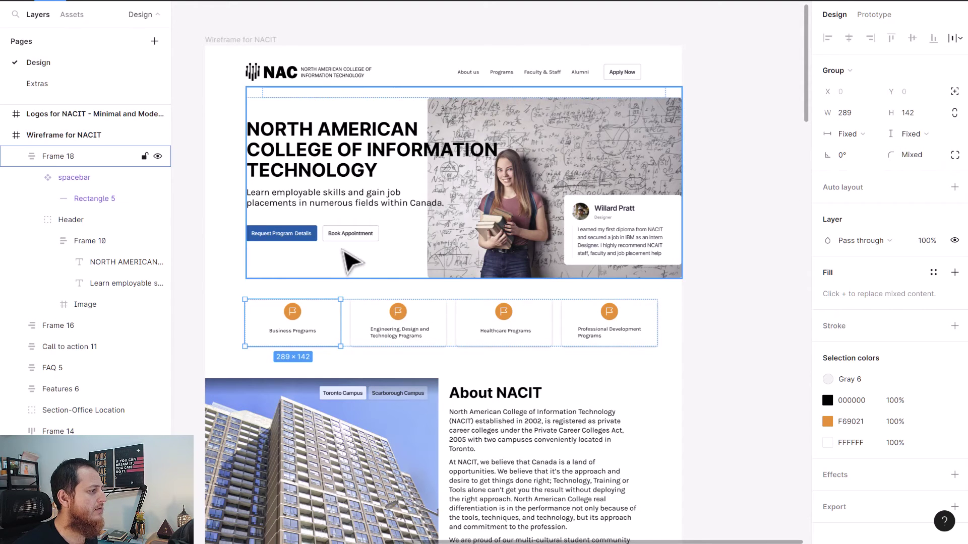
click(616, 73)
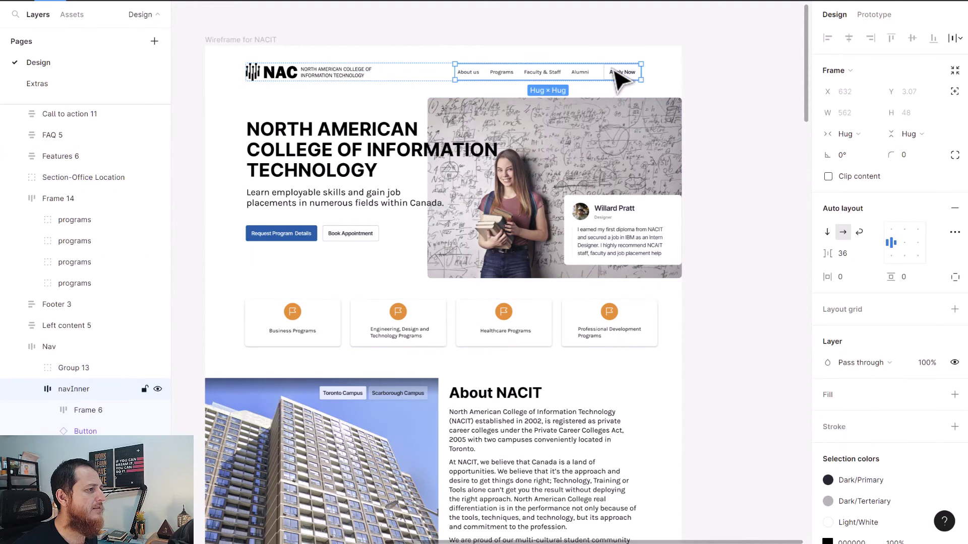
click(615, 71)
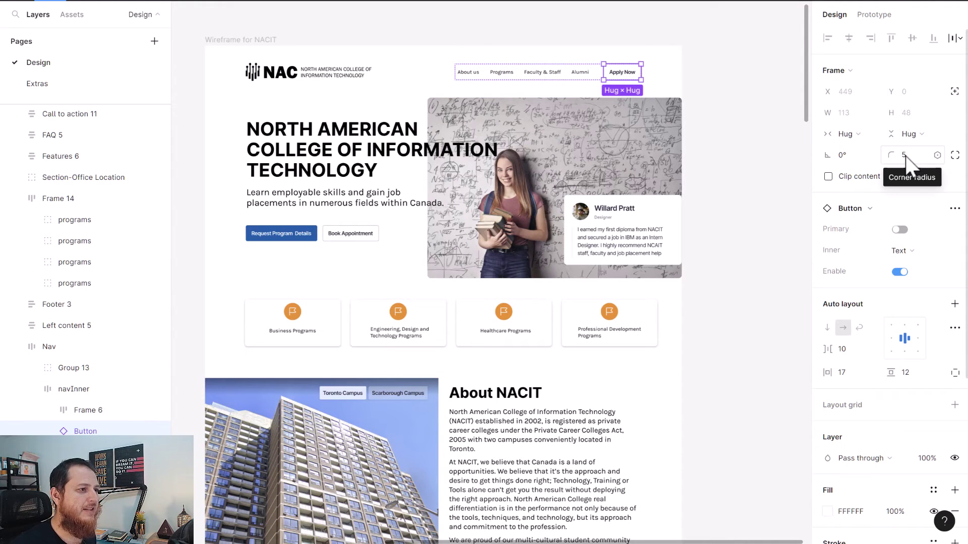
Step: Bind the button's corner radius to corner2 for an 8 radius
click(937, 155)
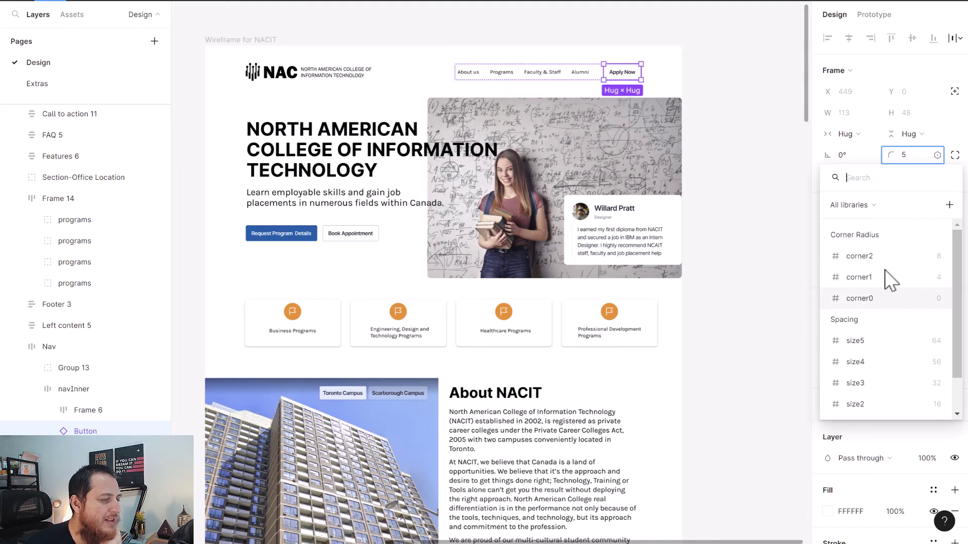
scroll(887, 315, down, 1)
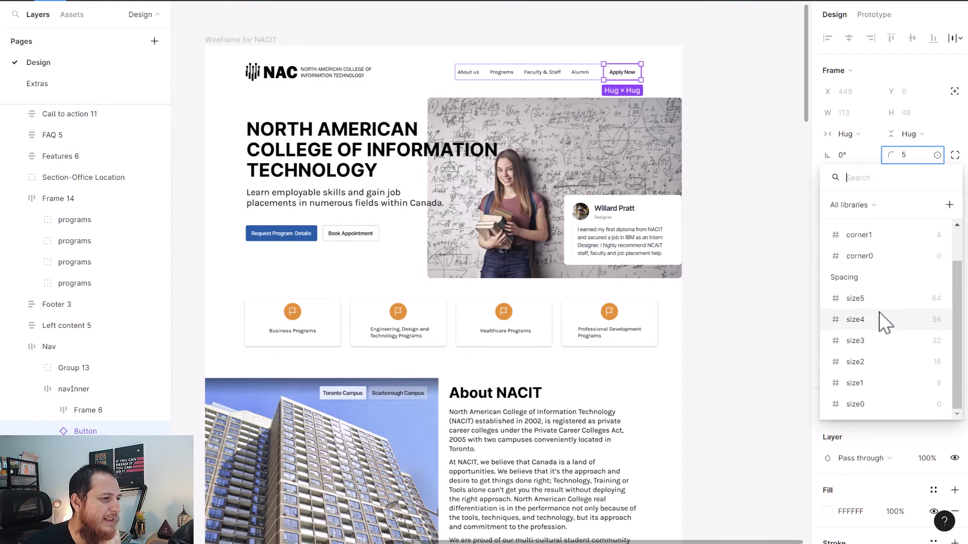
scroll(879, 317, up, 2)
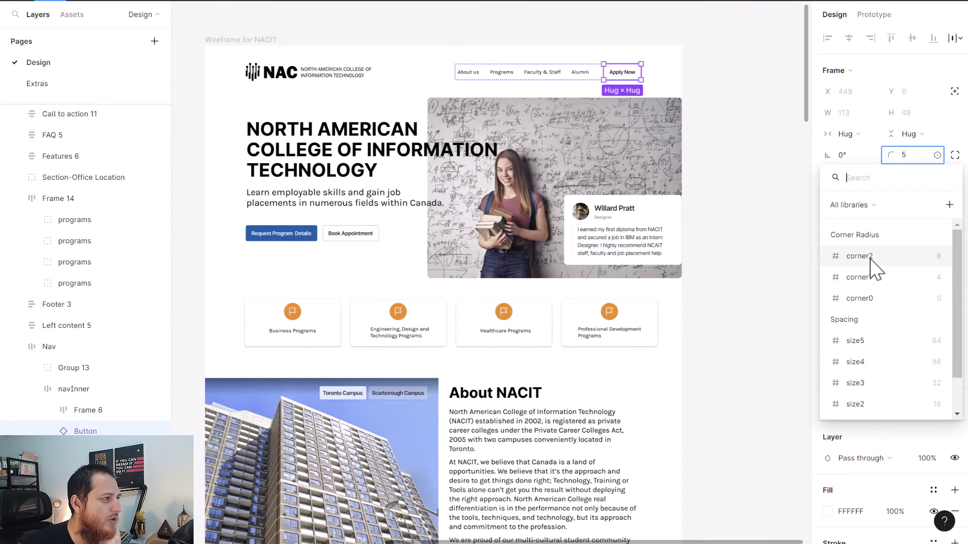
click(859, 256)
click(749, 211)
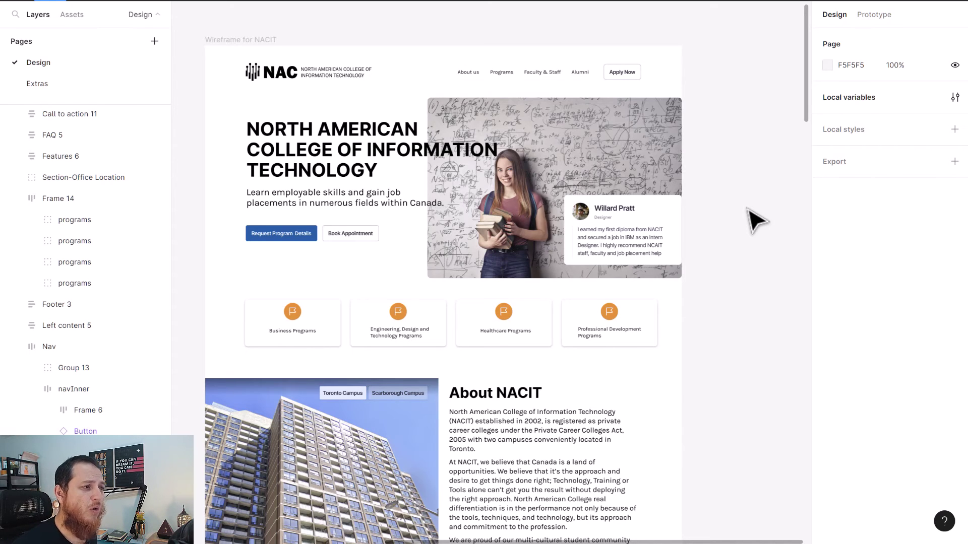
Step: Reopen Local variables to show all 23 Base Theme variables across four groups
click(954, 129)
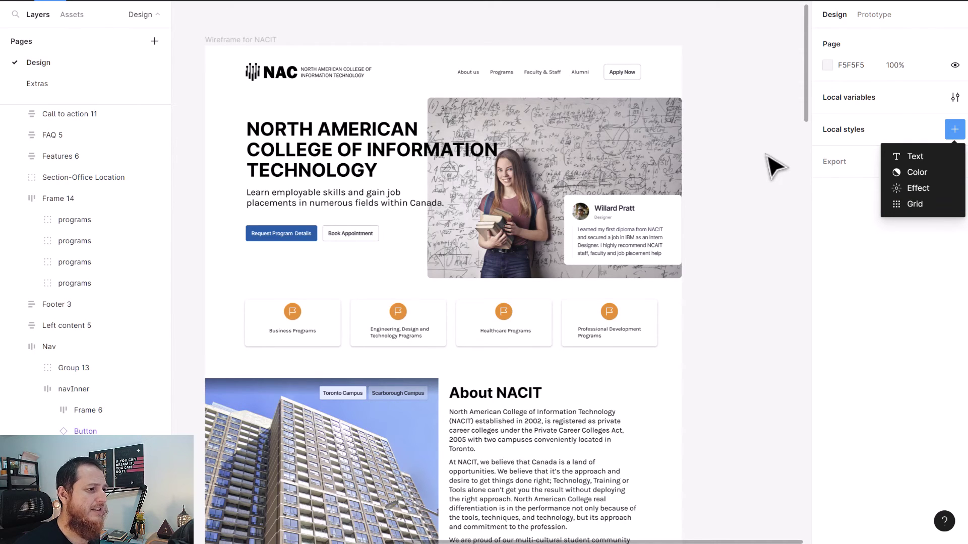
click(776, 166)
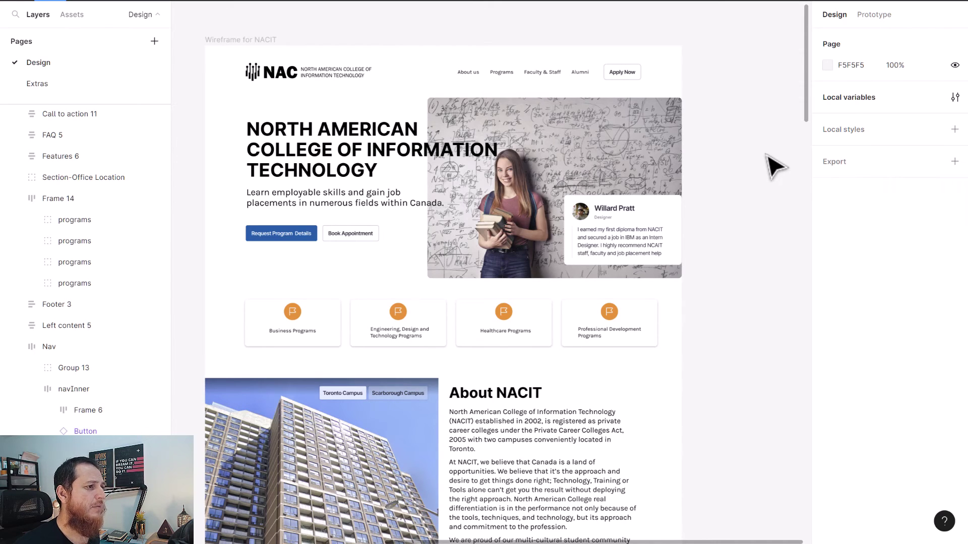
click(849, 100)
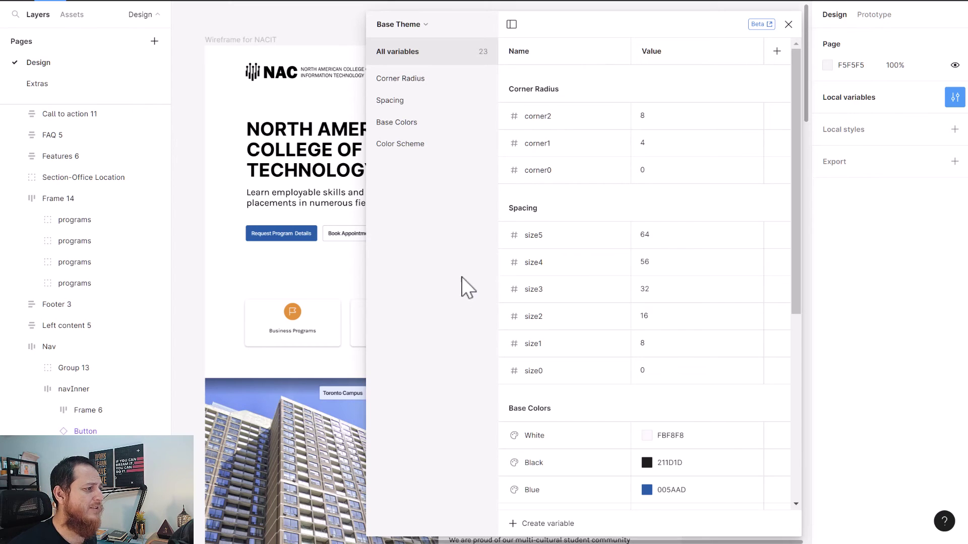
Step: Browse the Color Scheme, Base Colors, Corner Radius and Spacing variable groups
click(404, 146)
click(398, 123)
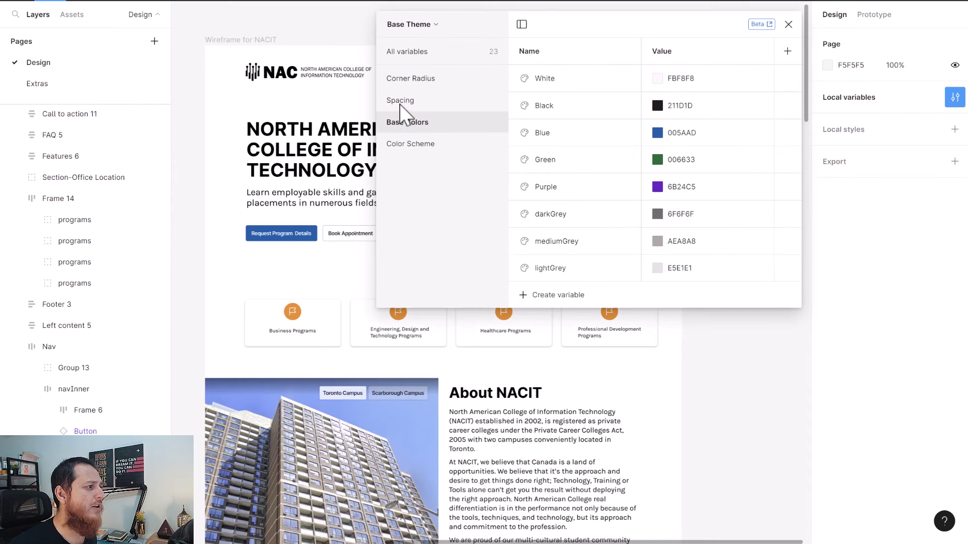
click(403, 78)
click(403, 101)
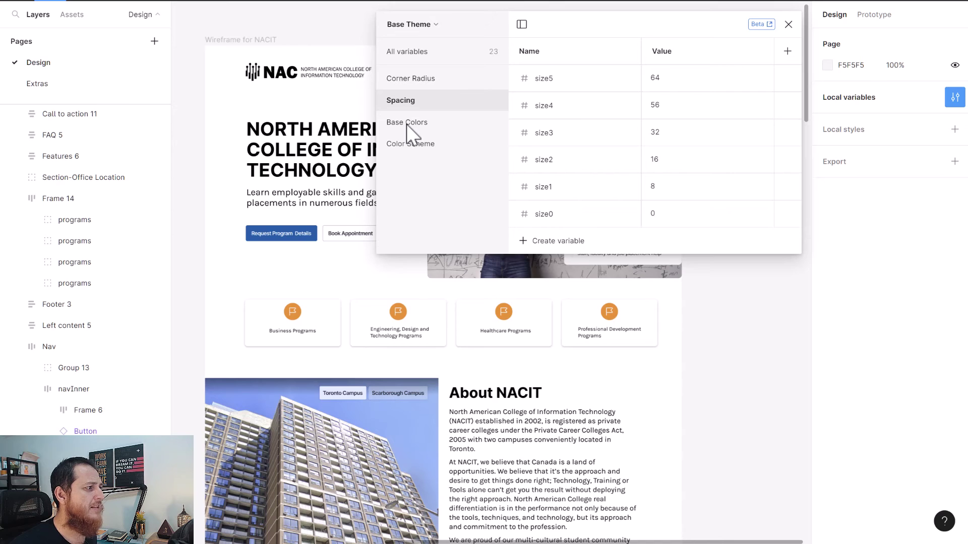
click(406, 124)
click(409, 146)
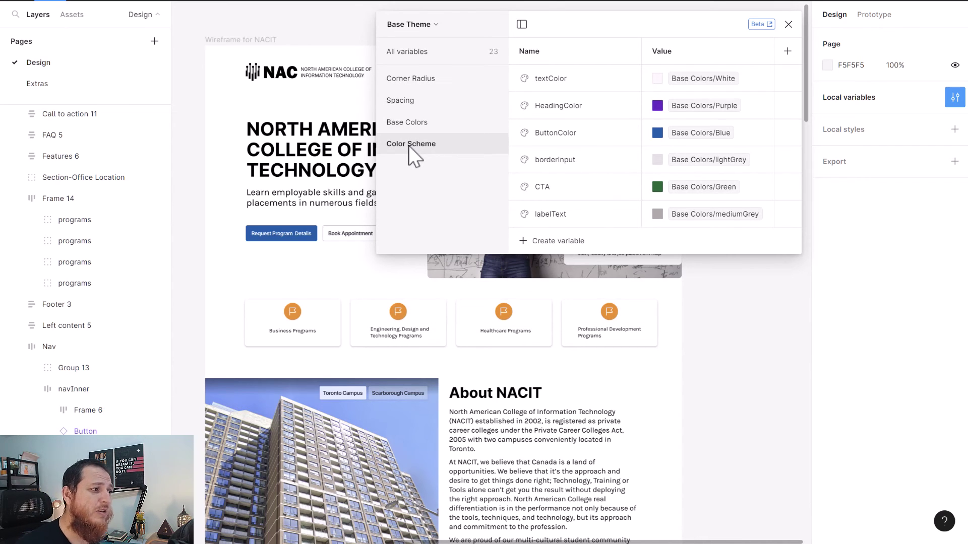
Step: Go back through Corner Radius to the Spacing group and begin a new variable there
click(401, 82)
click(402, 99)
click(544, 241)
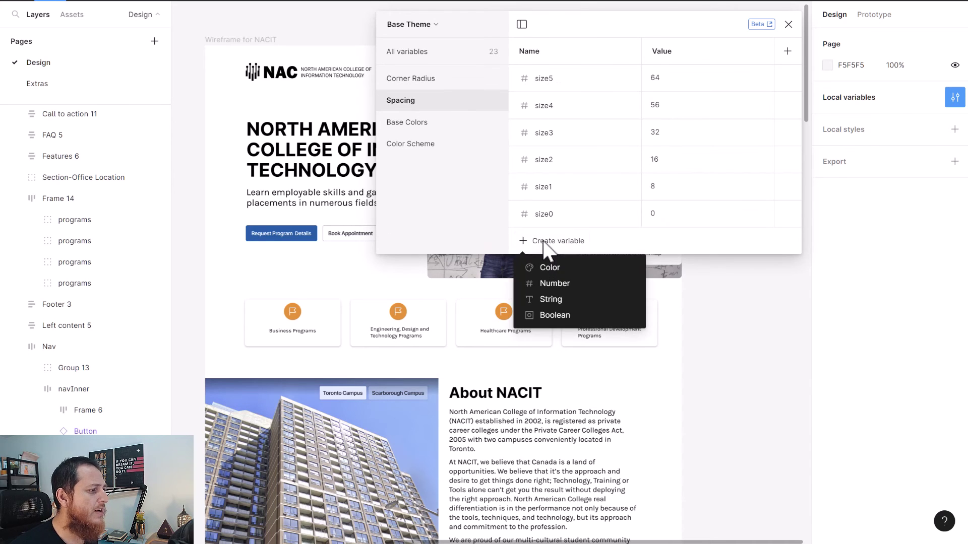